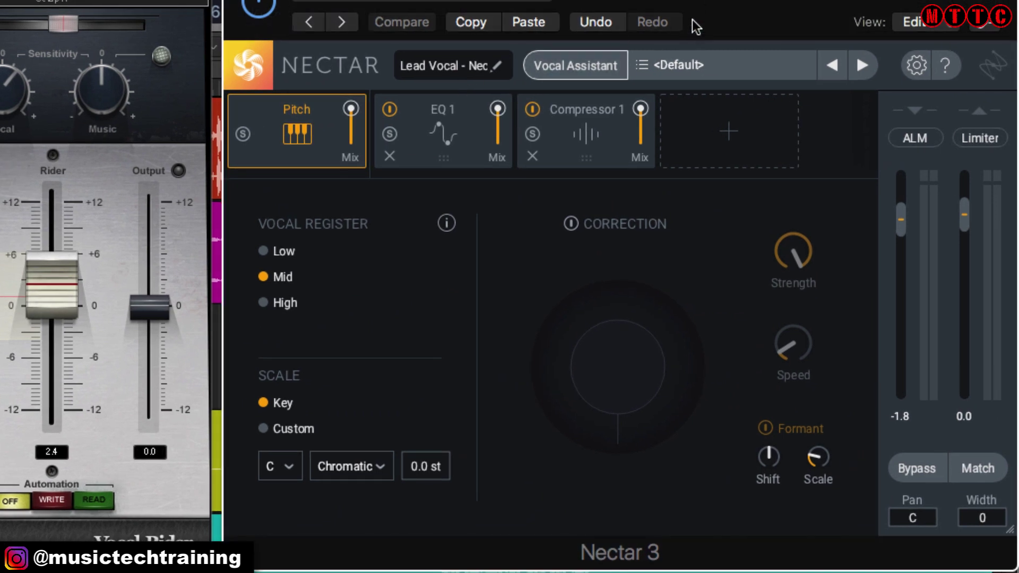
Show the Lead Vocal plug-in chain by bringing forward the Vintage Console EQ, Compressor and Vocal Rider windows
left_click_drag(531, 1, 525, 1)
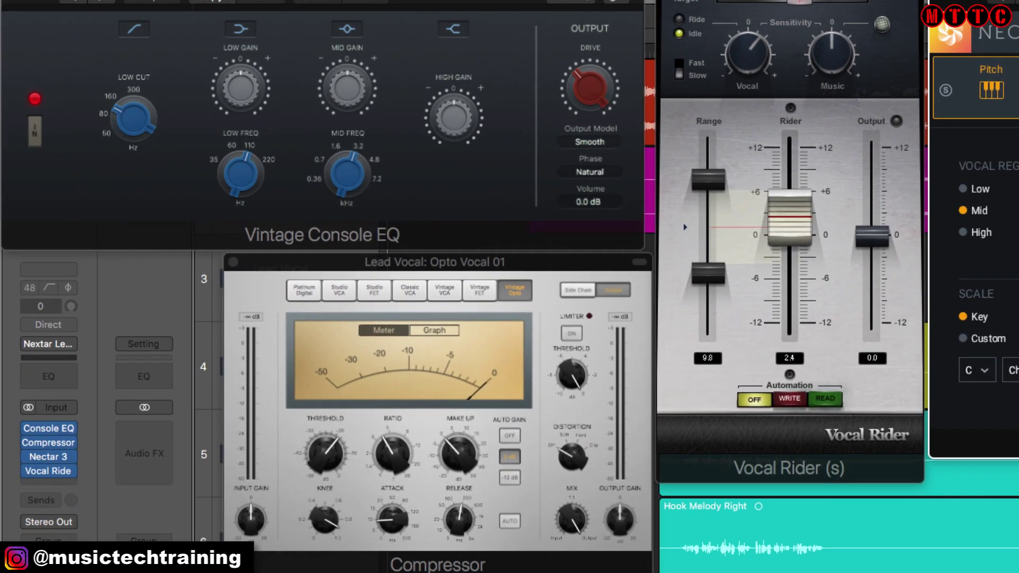
left_click(322, 3)
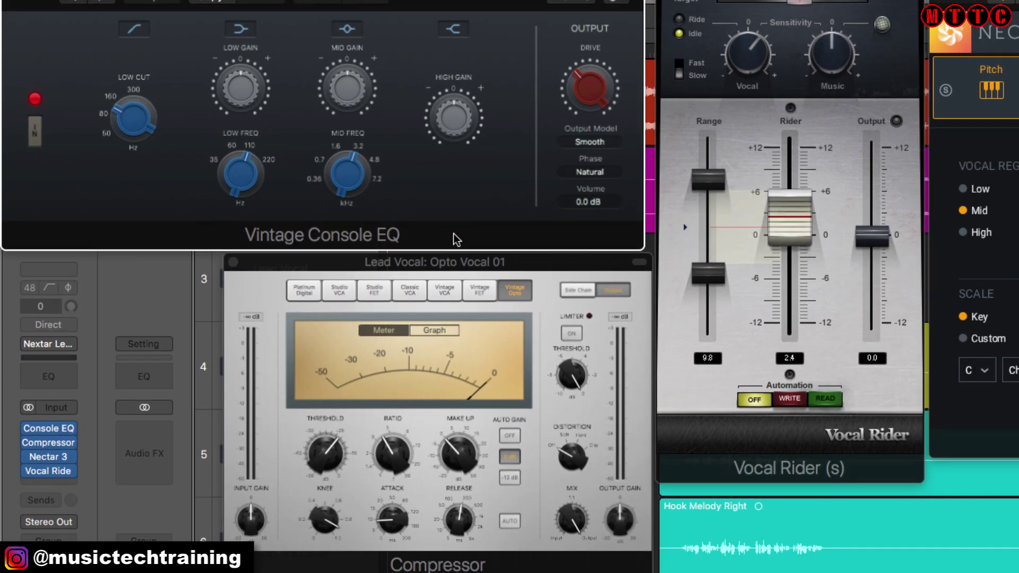
left_click(508, 271)
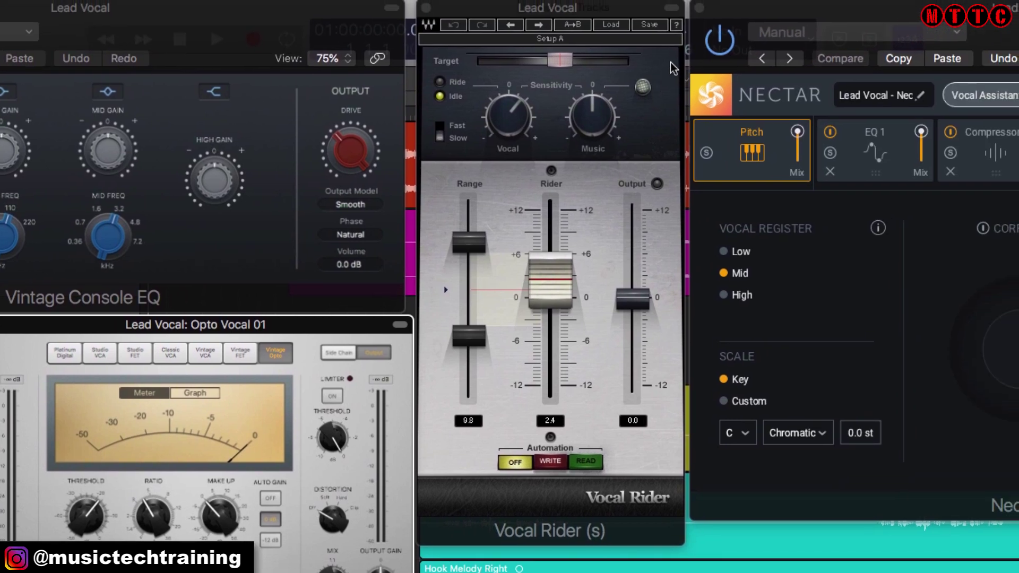
left_click(660, 54)
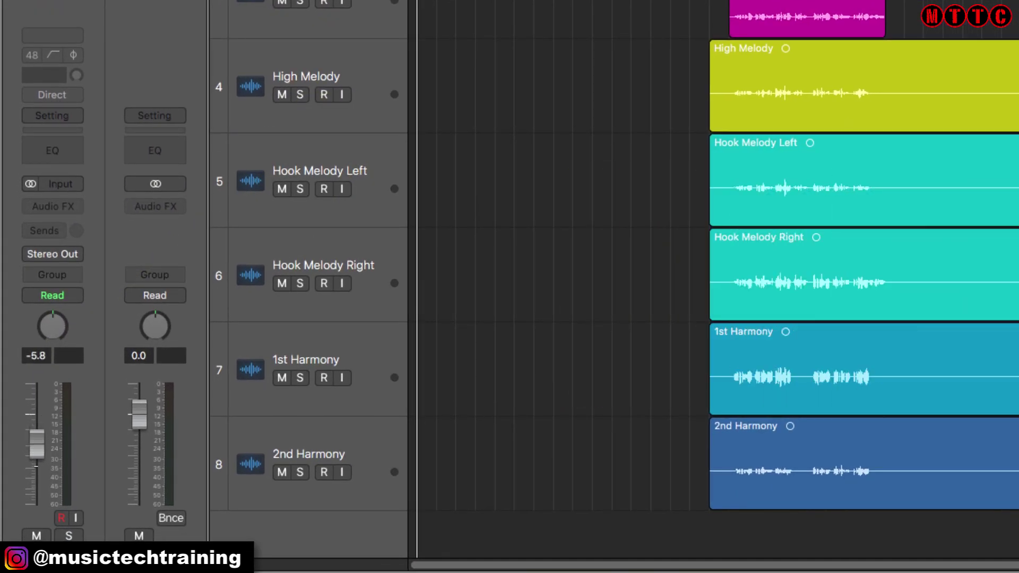
Reset the Beat track's volume to 0.0 dB and play the track soloed to check its level
left_click_drag(36, 446, 37, 474)
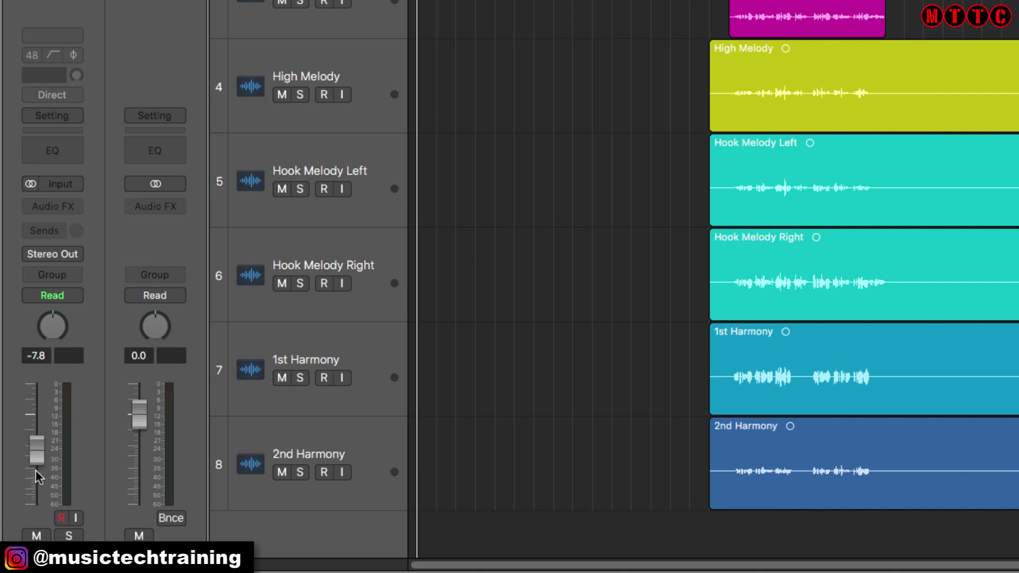
left_click(36, 450, "alt")
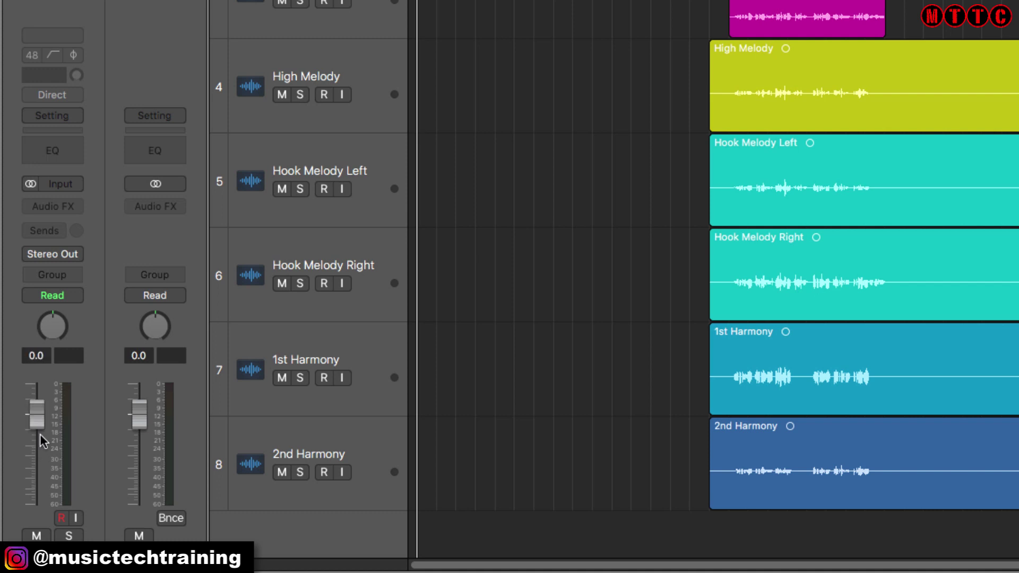
key("s")
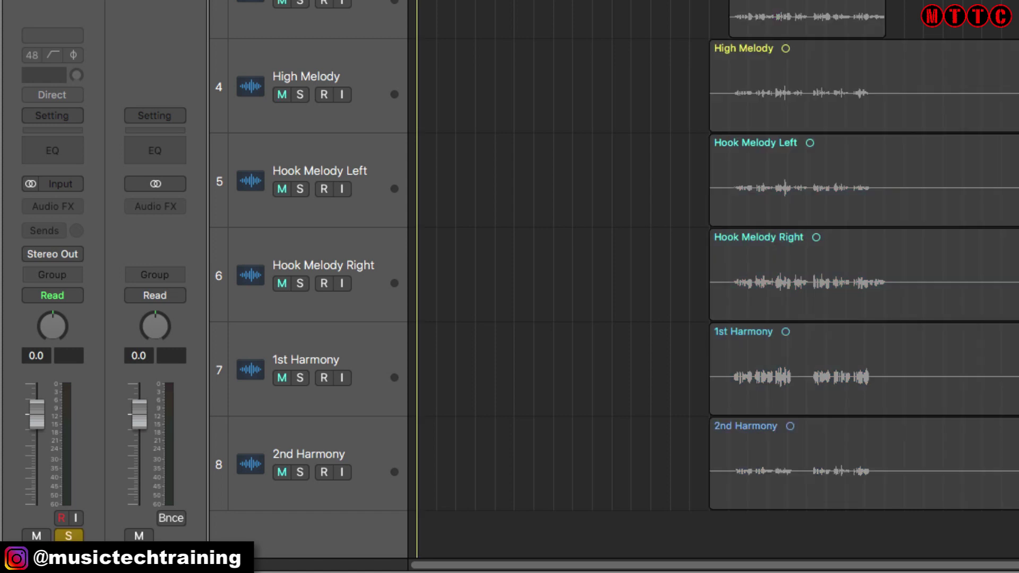
key("space")
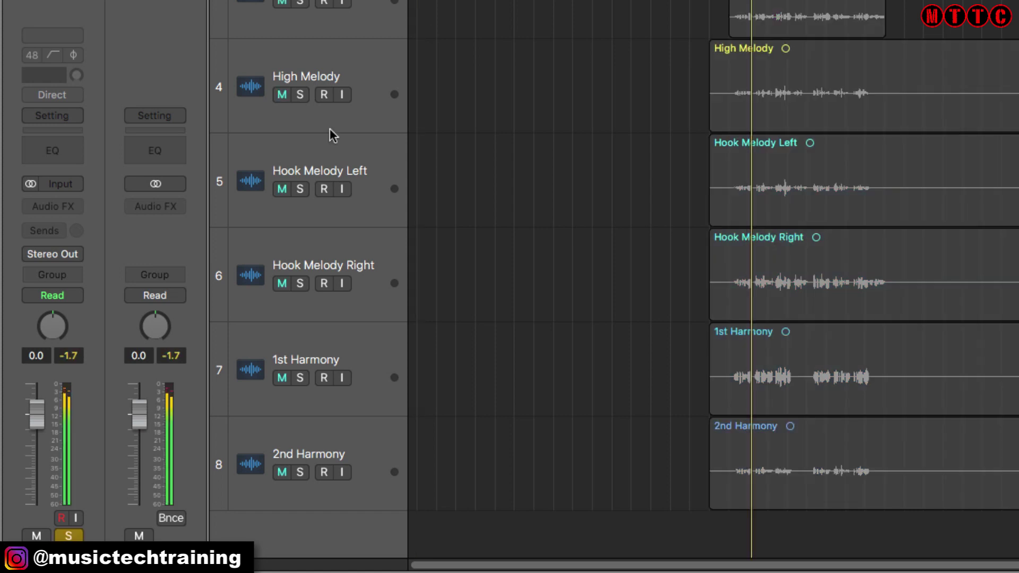
key("space")
left_click(178, 358)
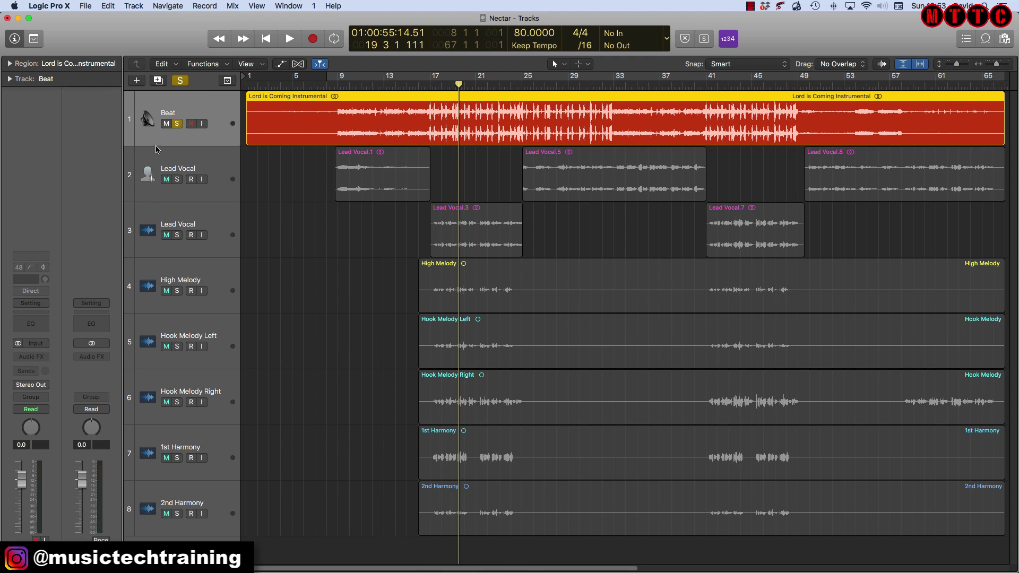
Turn off soloing and lower the Beat track's volume
left_click(183, 81)
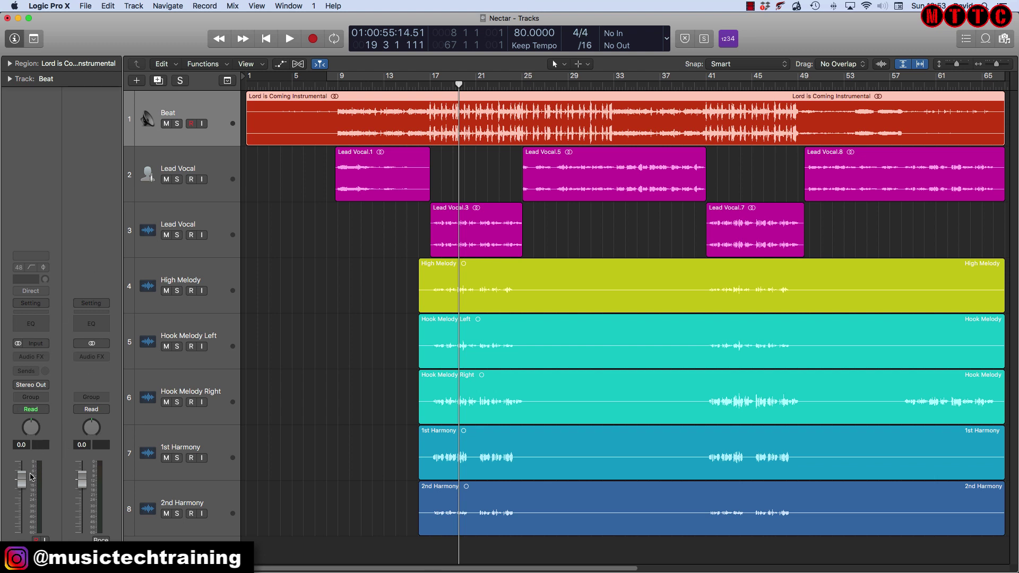
left_click_drag(21, 480, 21, 494)
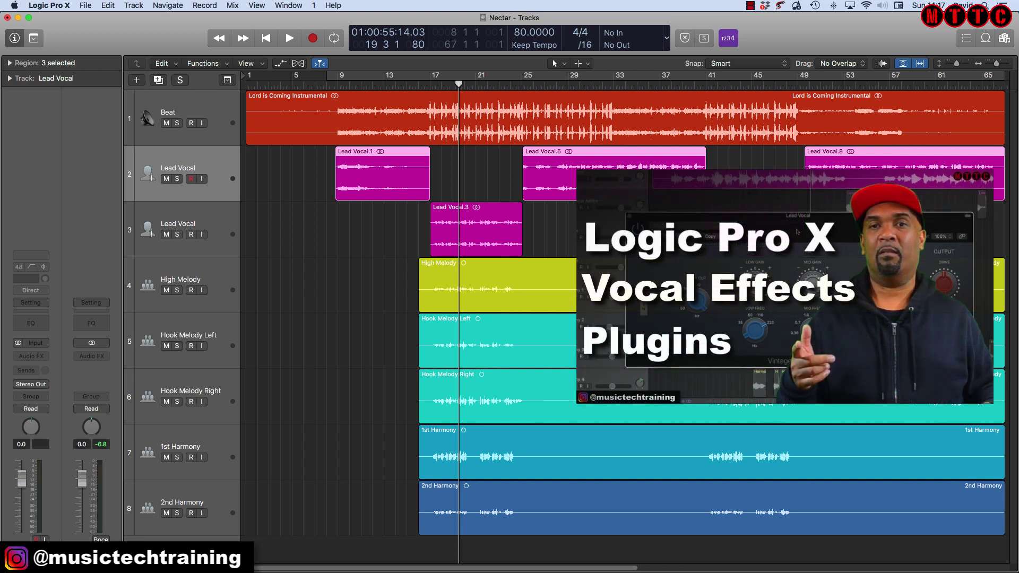
Insert a stereo Vintage Console EQ on the first Lead Vocal track and move its window clear of the channel strip
left_click(45, 357)
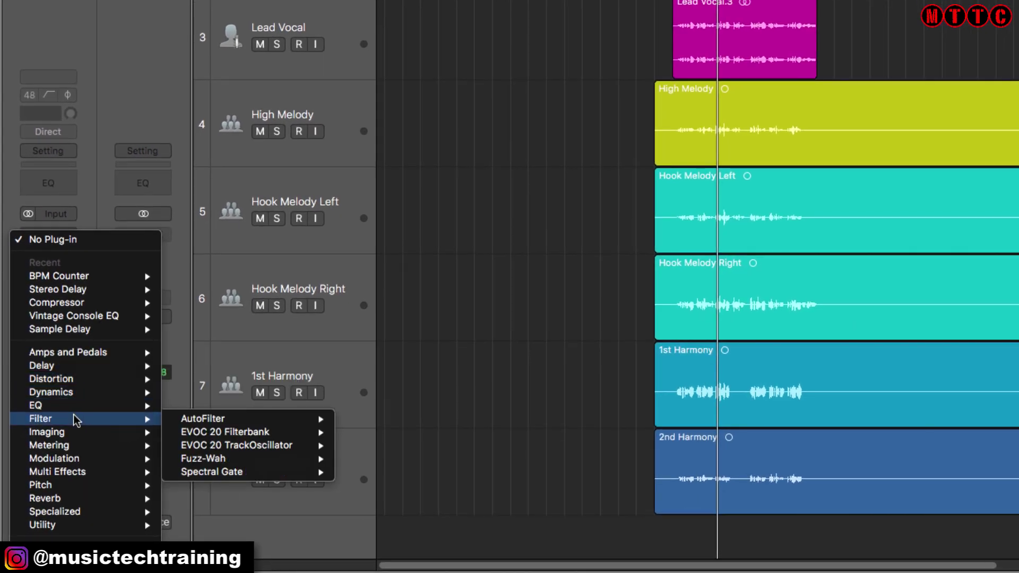
mouse_move(77, 409)
mouse_move(279, 460)
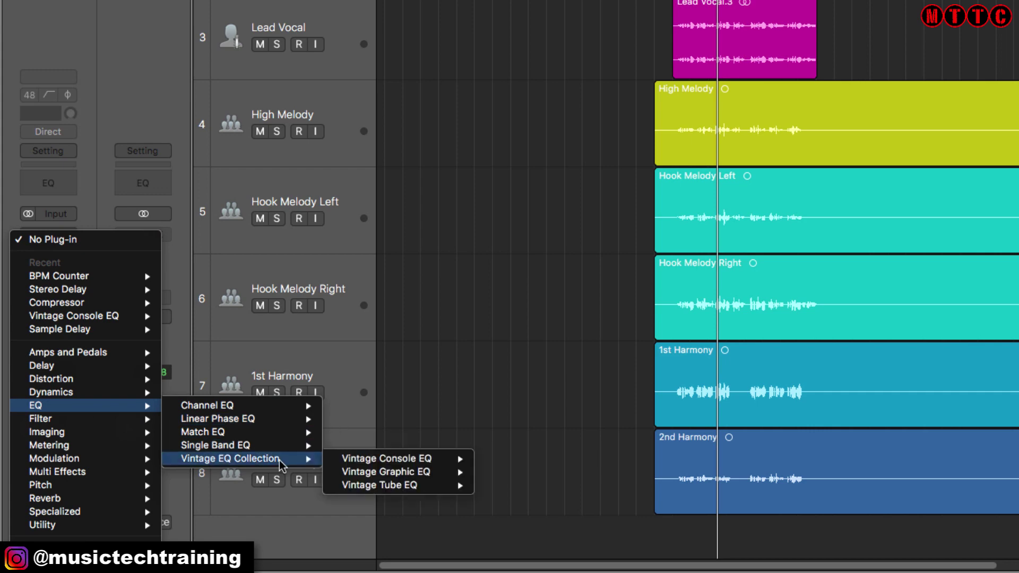
mouse_move(420, 459)
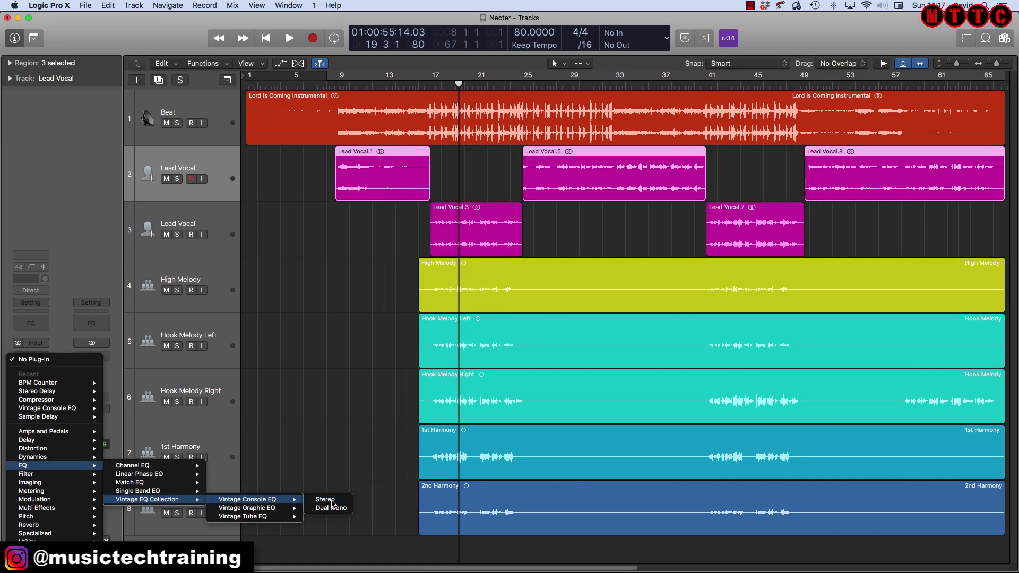
left_click(313, 500)
left_click_drag(296, 15, 283, 14)
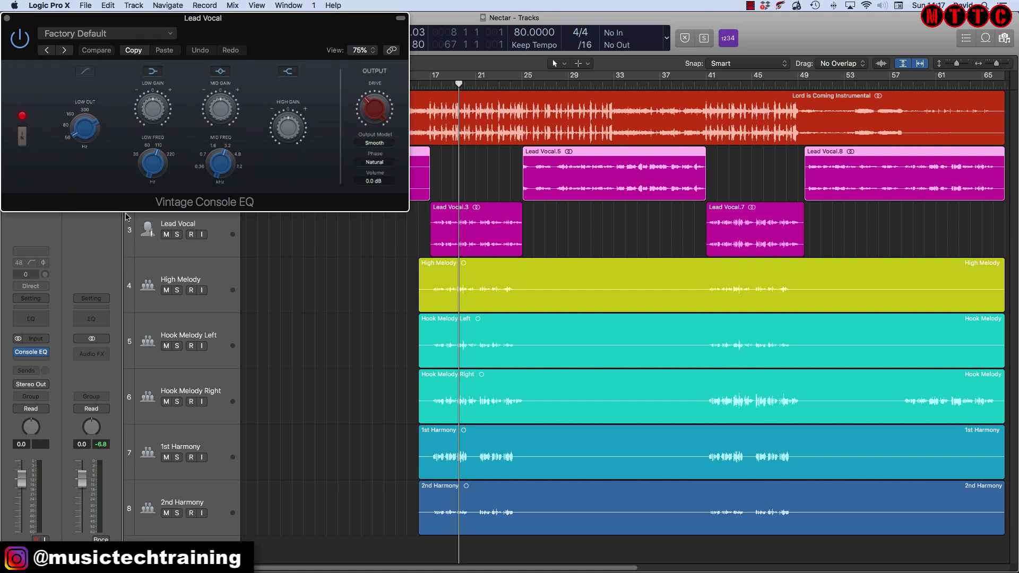
Add a stereo Compressor after the Console EQ on the Lead Vocal track, using the Vintage Opto model
left_click(45, 353)
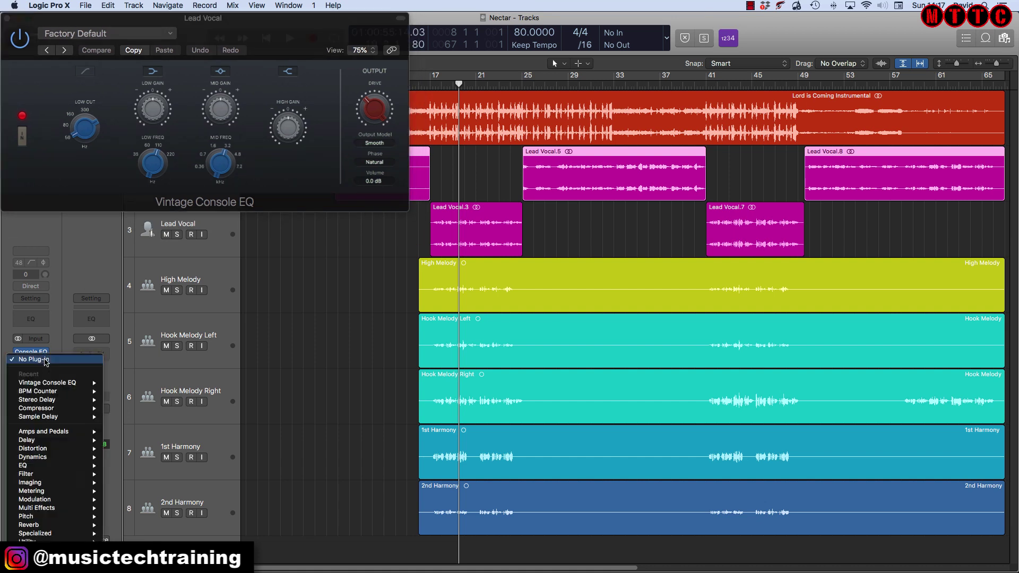
mouse_move(42, 408)
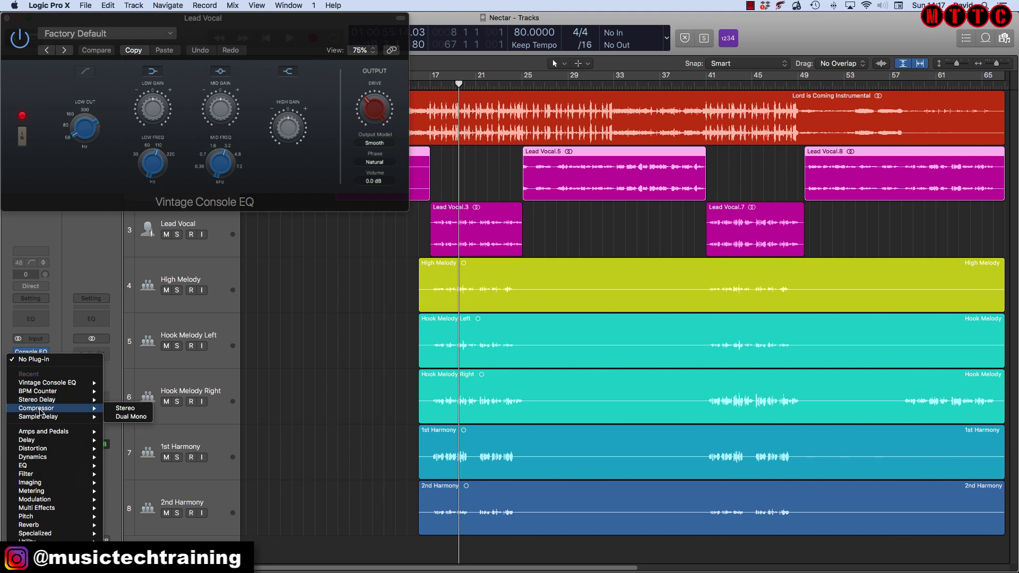
left_click(126, 408)
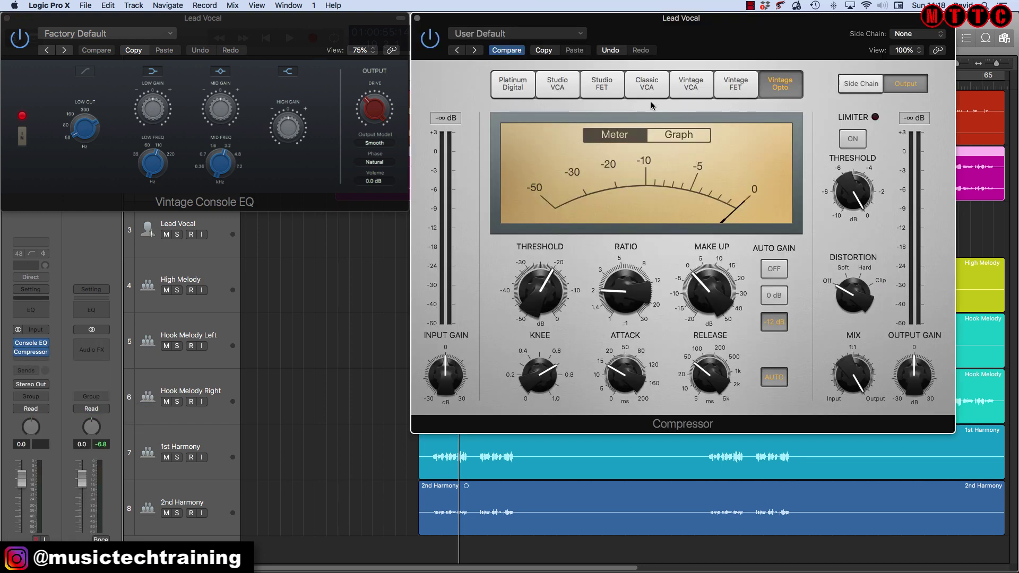
left_click(773, 87)
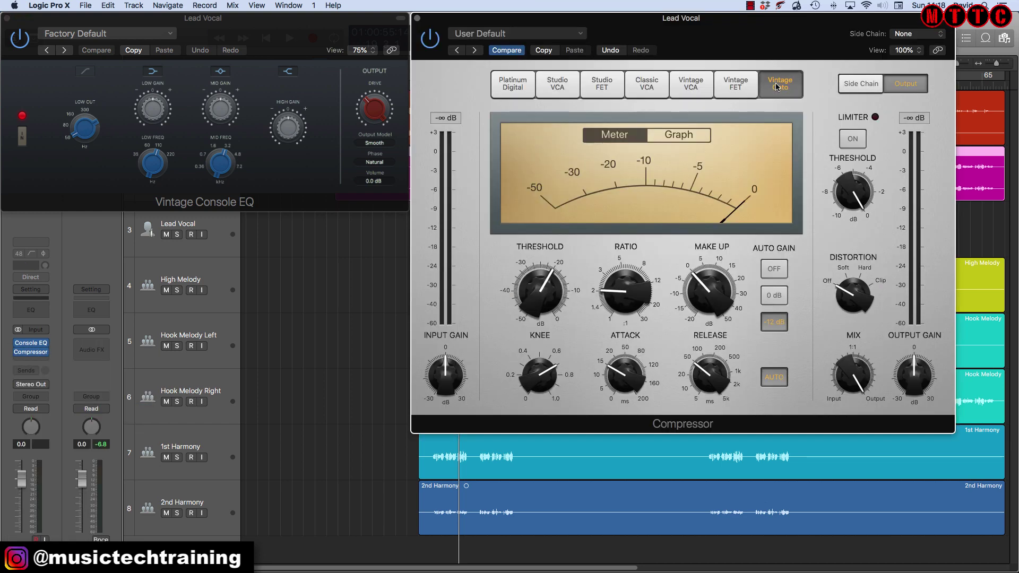
left_click(695, 87)
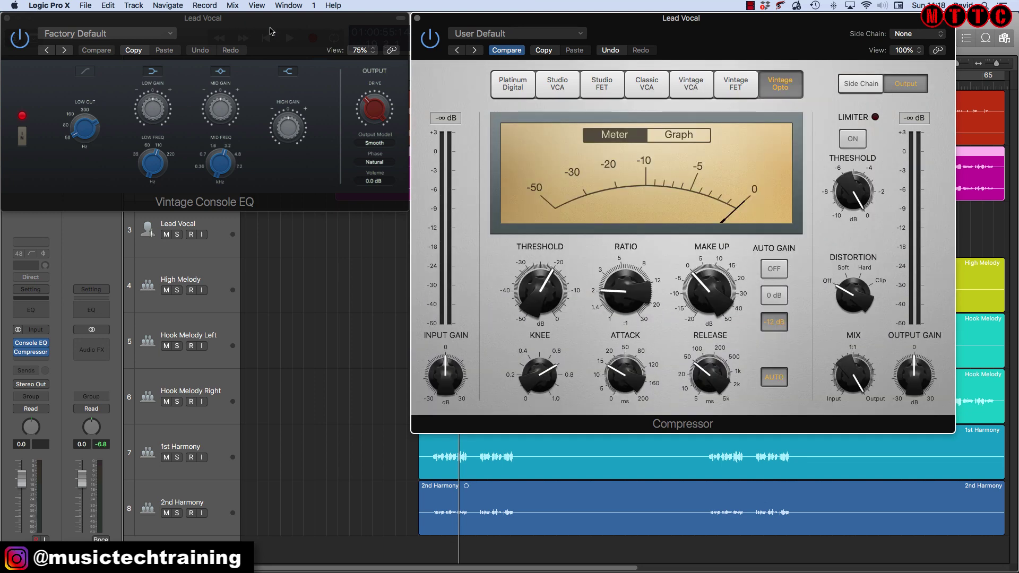
left_click(273, 31)
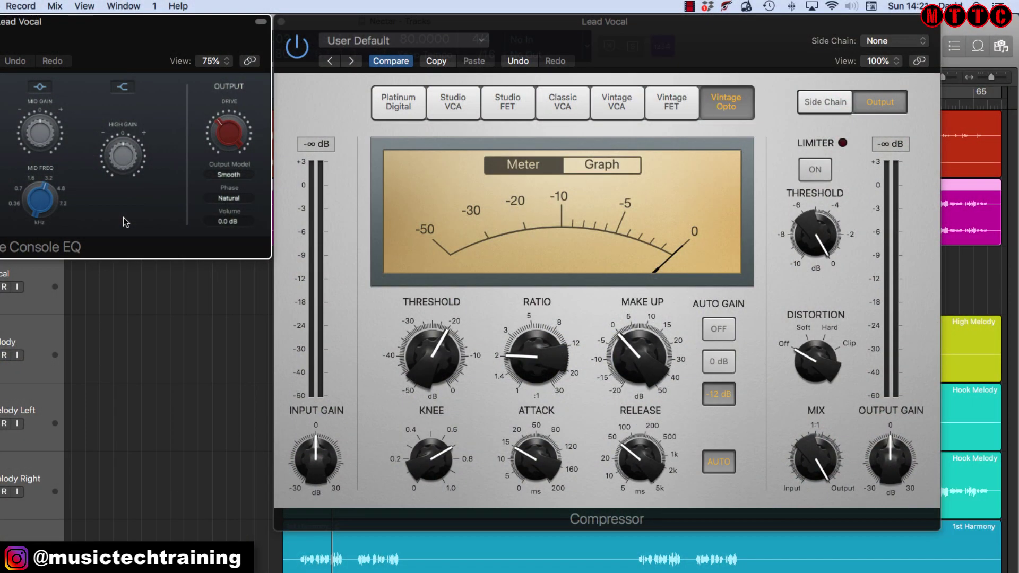
left_click(594, 35)
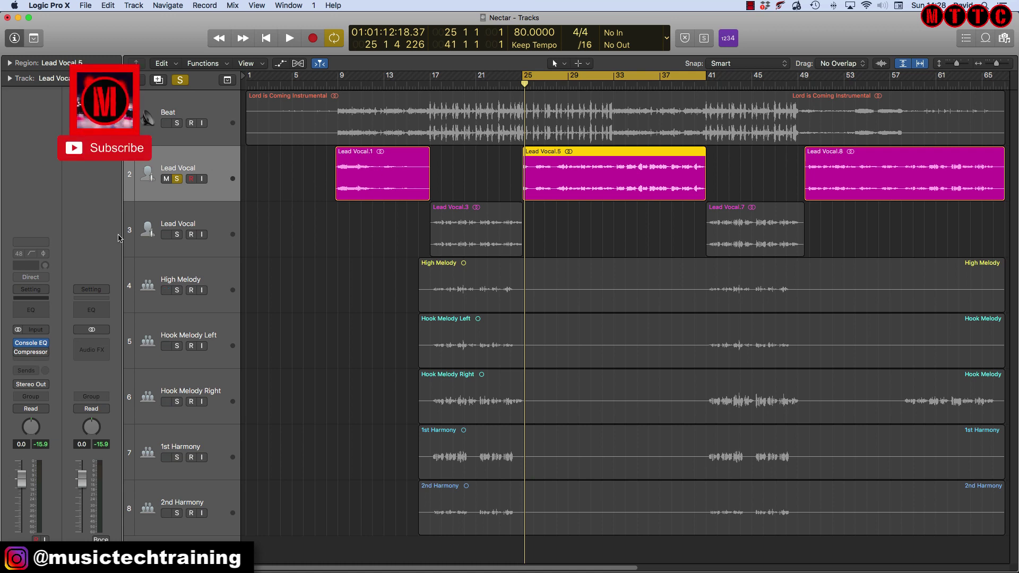
Open the Lead Vocal track's Console EQ over the arrangement at 100% view, and stop playback
mouse_move(33, 345)
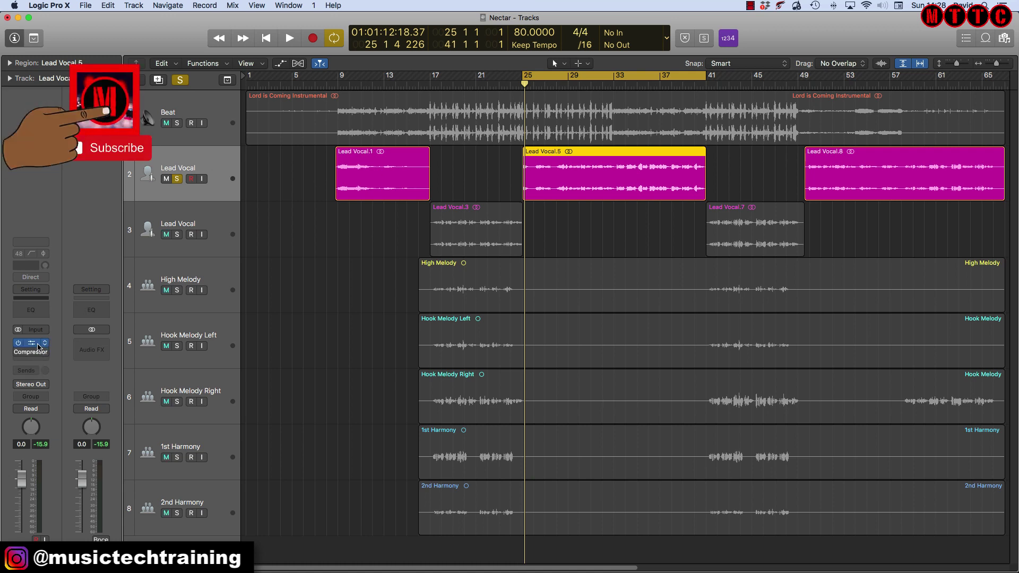
left_click(32, 343)
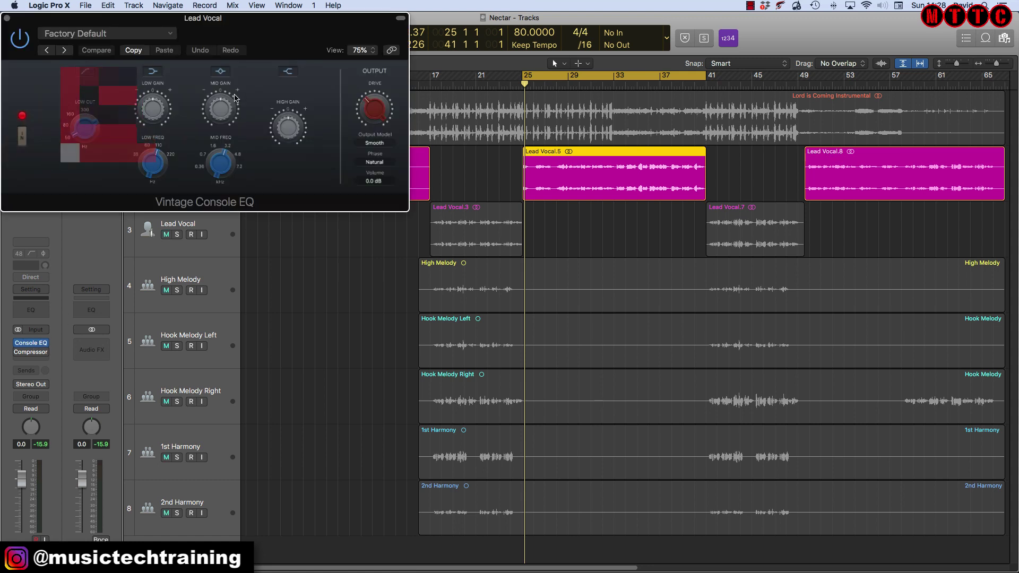
left_click_drag(248, 25, 415, 165)
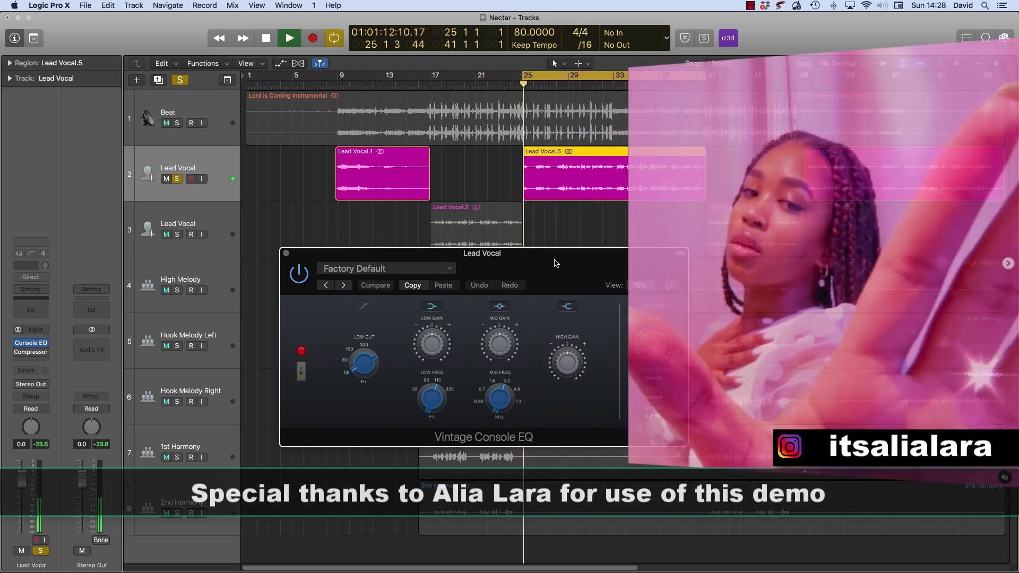
key("space")
left_click_drag(562, 264, 663, 290)
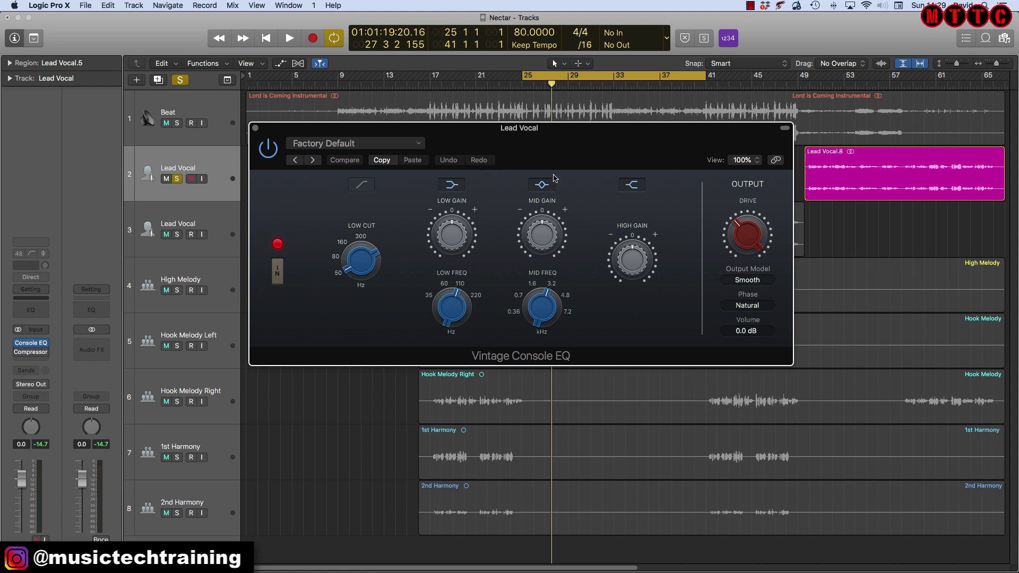
Set the Console EQ's output model to Smooth (Console EQ) and enable its low cut at a frequency between 80 and 160 Hz
left_click(747, 280)
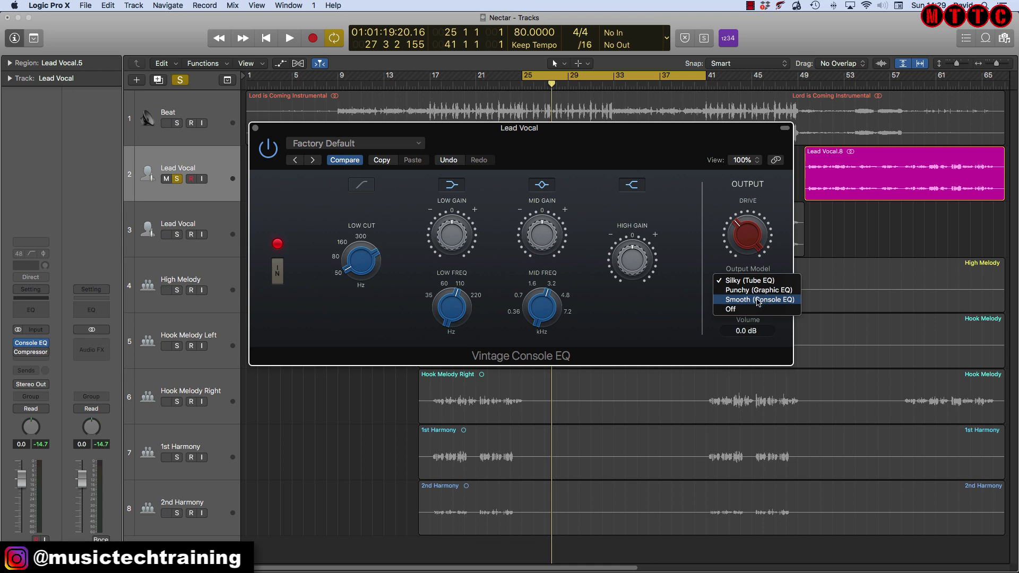
left_click(758, 300)
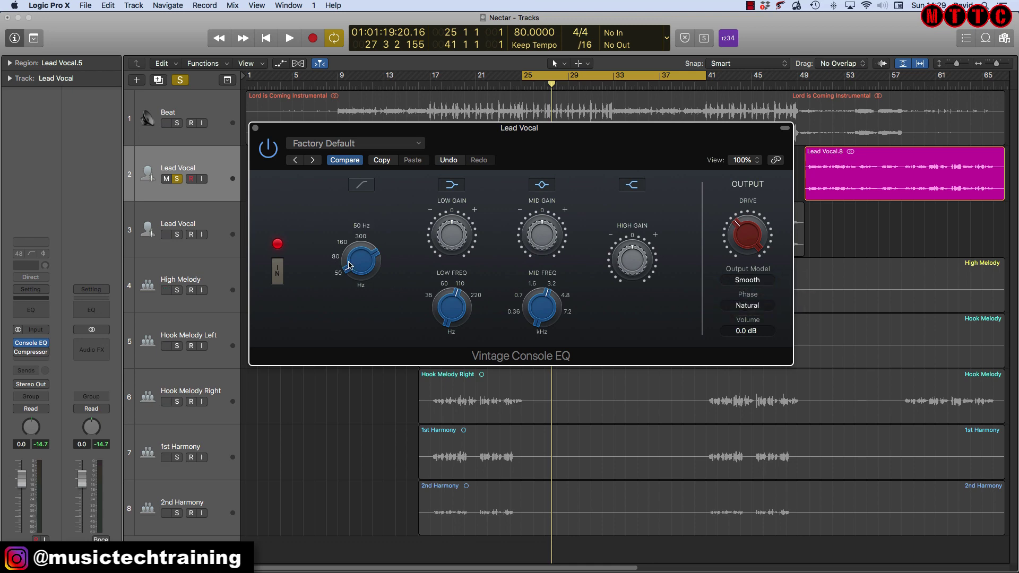
left_click_drag(349, 258, 351, 204)
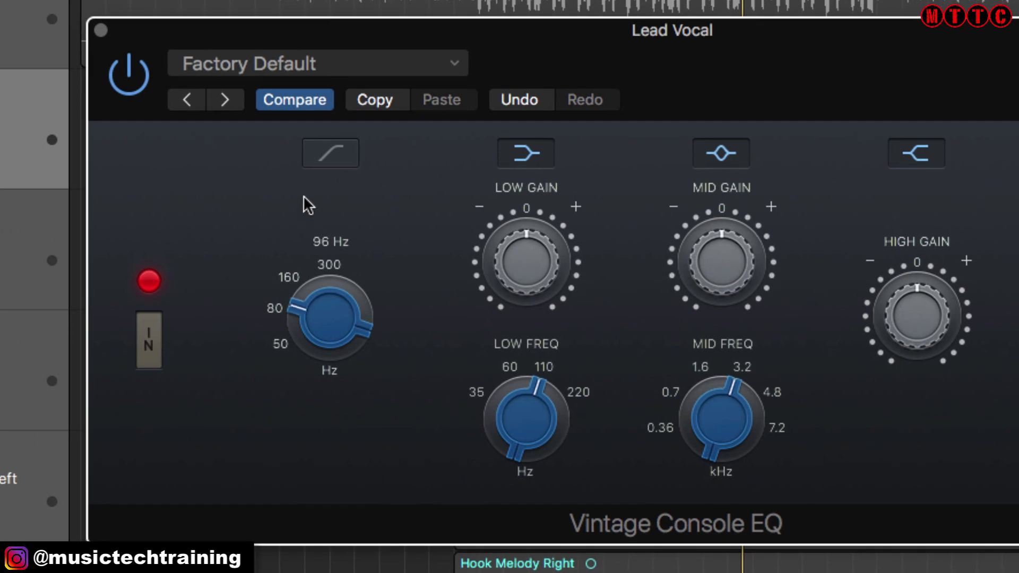
left_click(333, 154)
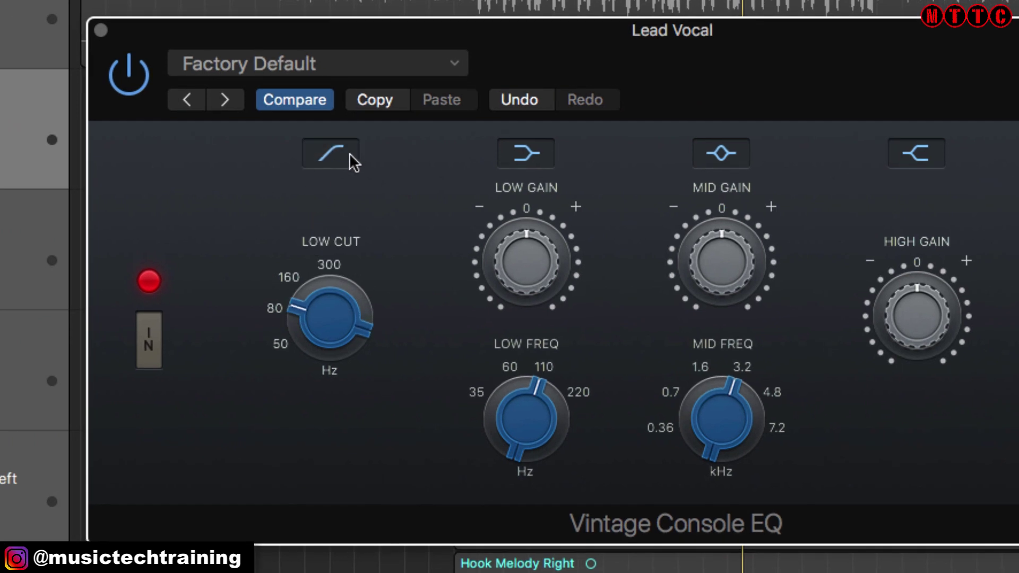
mouse_move(323, 304)
left_click_drag(304, 295, 306, 289)
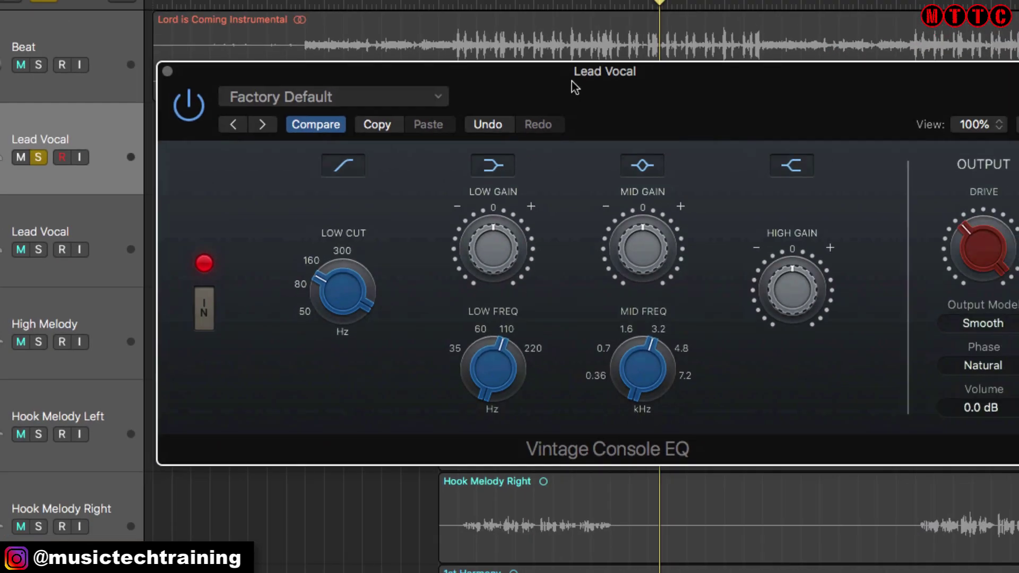
Play the soloed Lead Vocal and compare the sound with the Console EQ bypassed and active
left_click_drag(572, 81, 512, 170)
key("space")
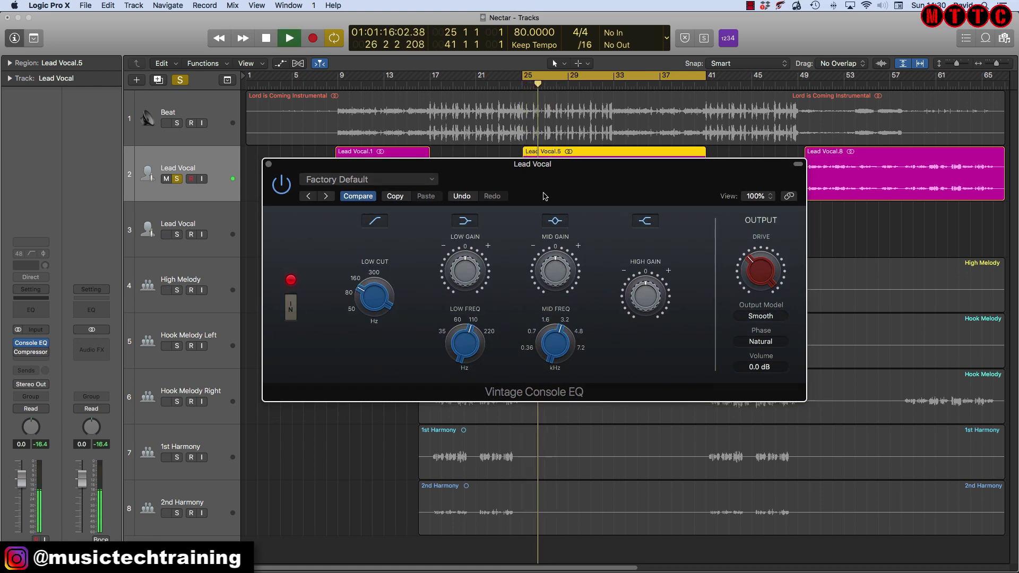
left_click(277, 187)
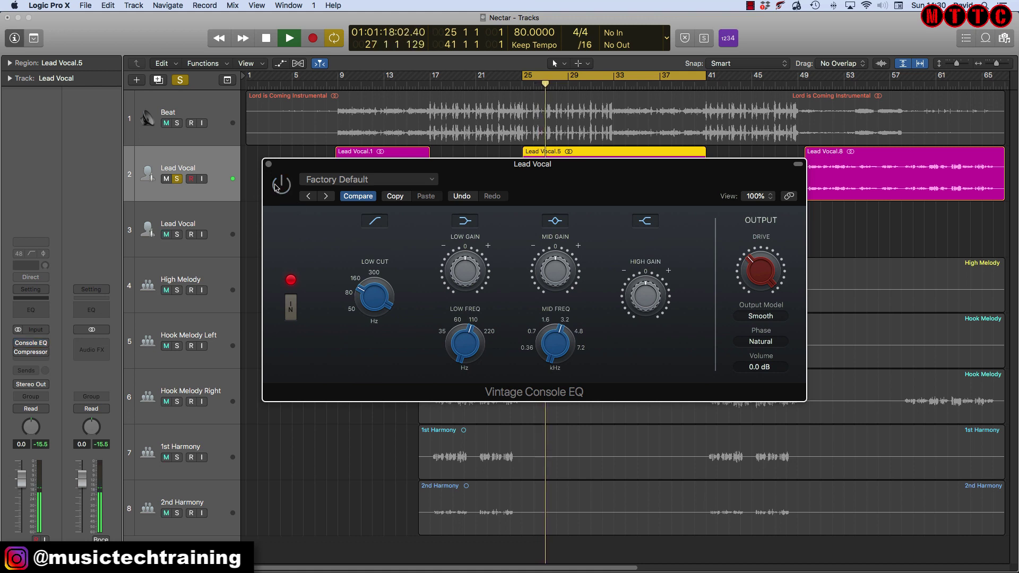
left_click(277, 188)
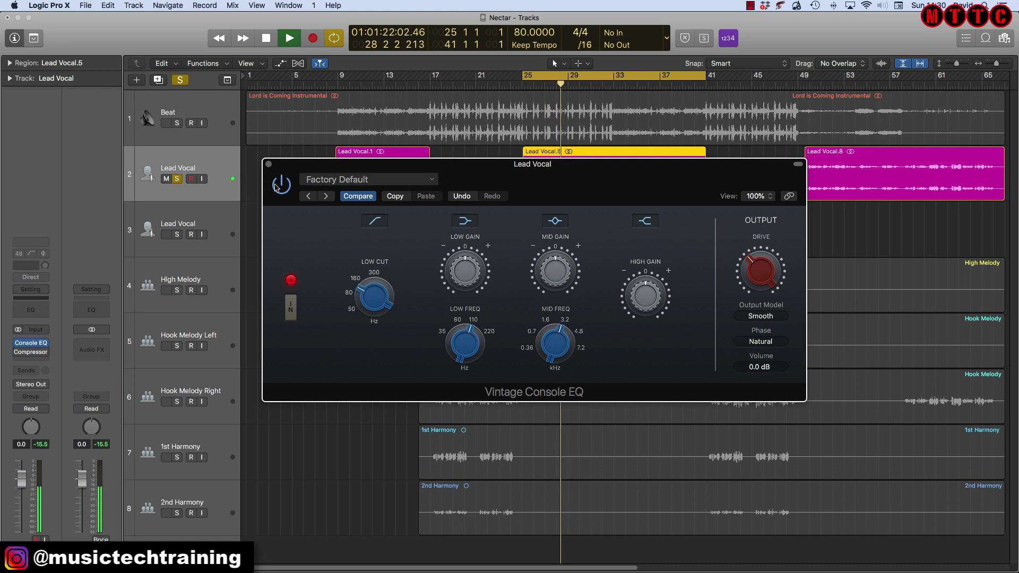
key("space")
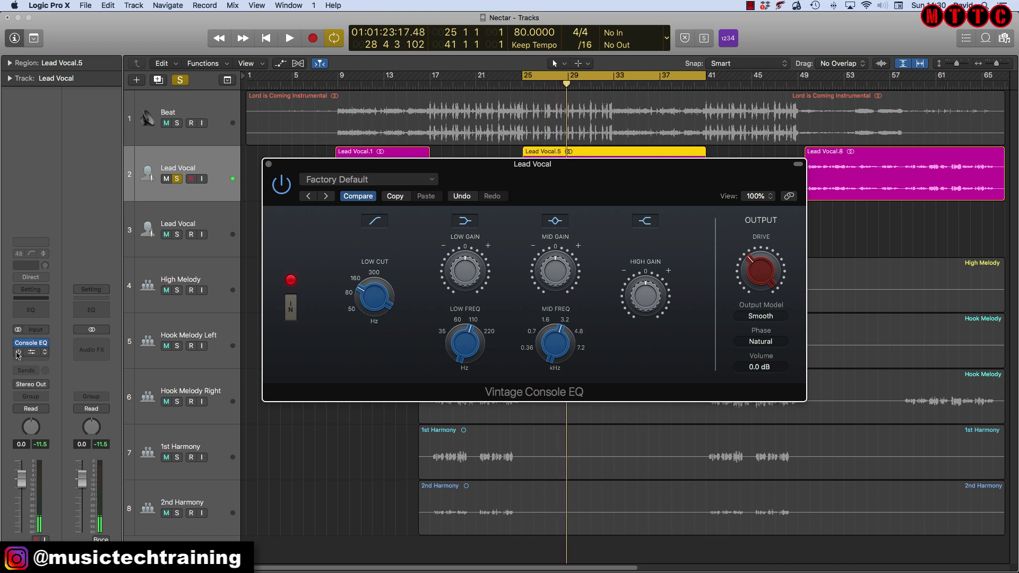
Load the Opto Vocal 01 voice preset in the Lead Vocal's Compressor and set its output distortion to Soft
left_click(17, 353)
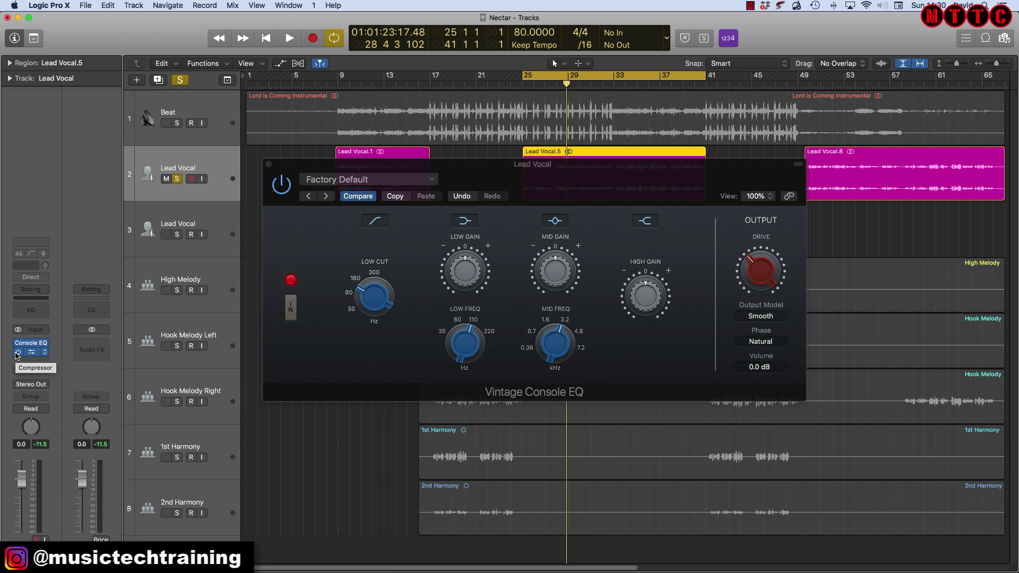
left_click(18, 354)
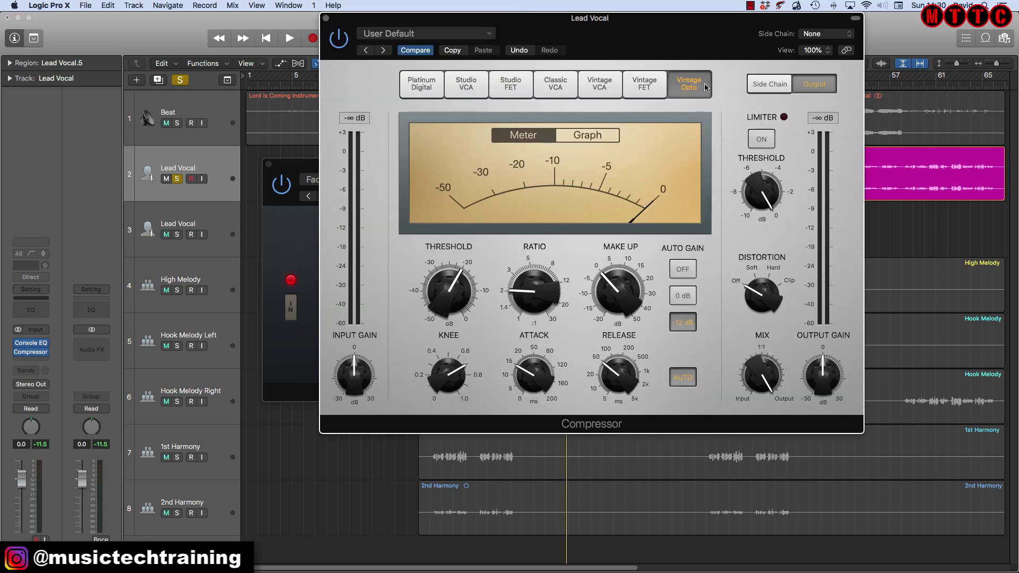
left_click(480, 33)
mouse_move(458, 282)
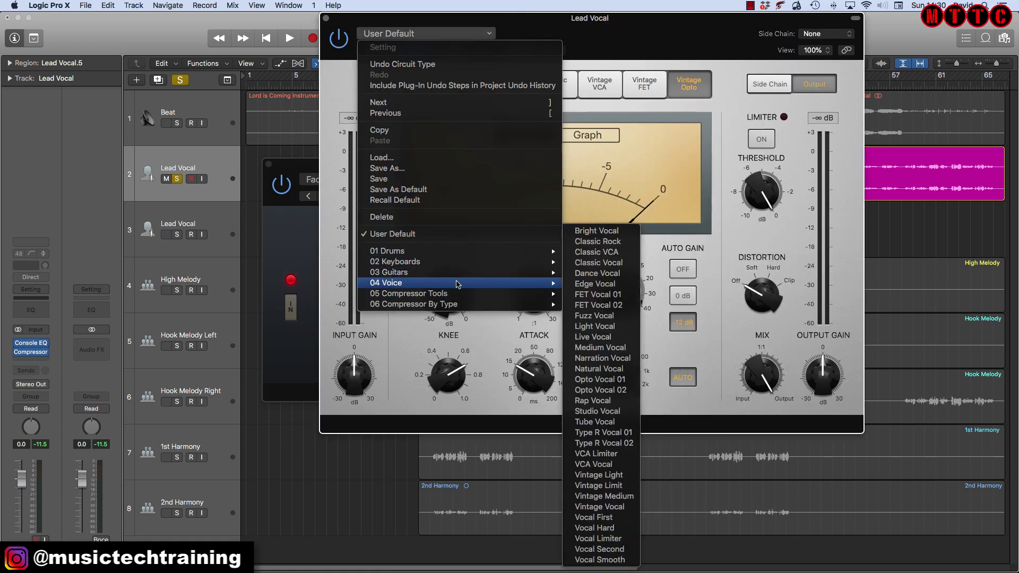
left_click(604, 379)
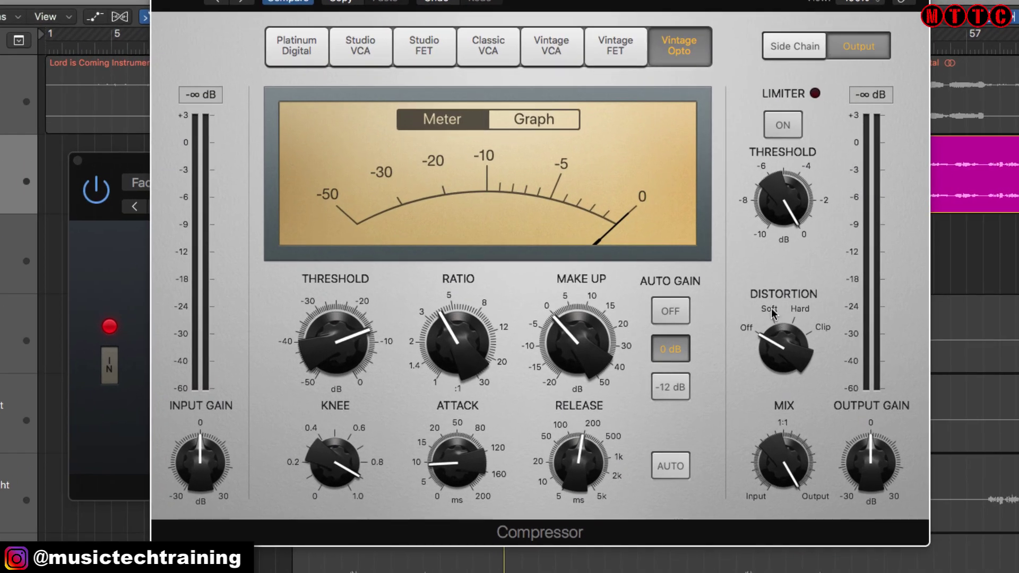
left_click(771, 312)
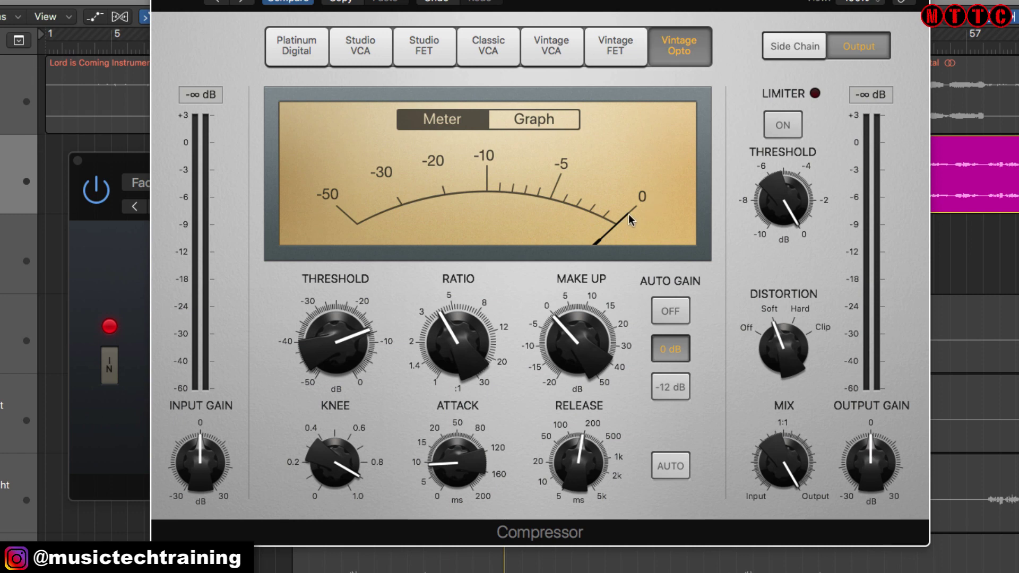
During playback, lower the Compressor's threshold to between -30 and -20 dB and the Lead Vocal's volume fader to -11.6 dB
mouse_move(334, 328)
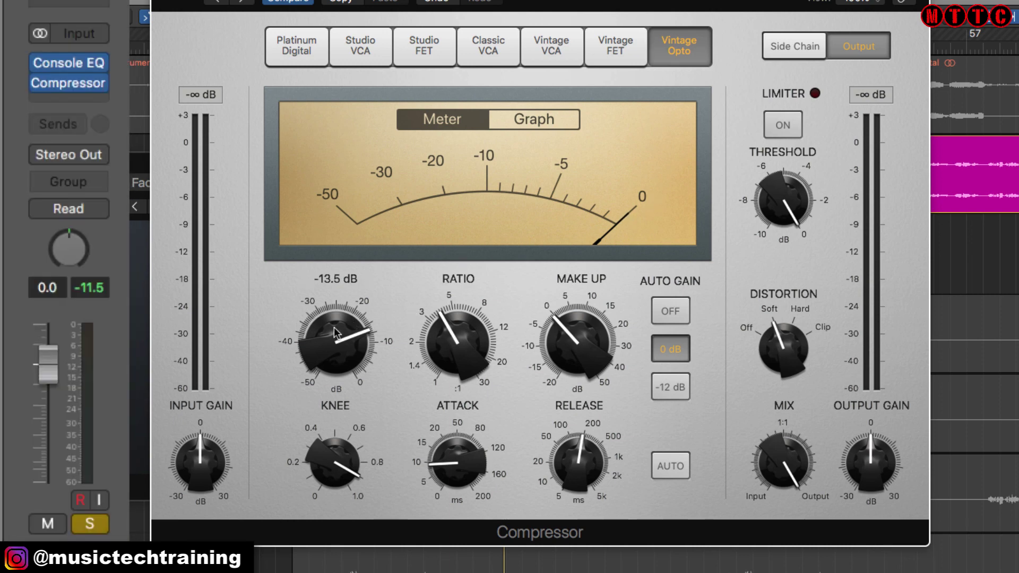
key("space")
left_click_drag(337, 334, 332, 355)
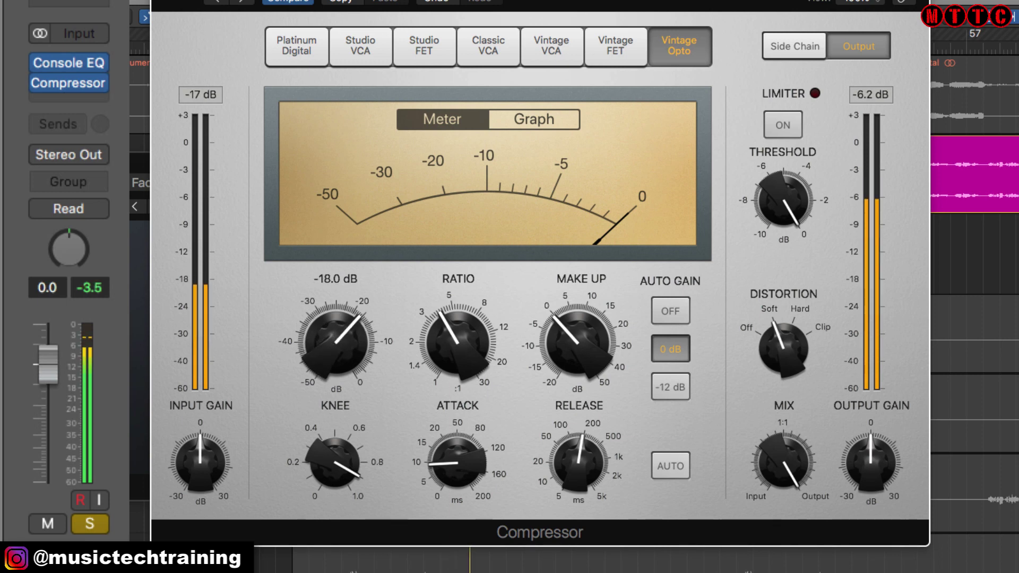
left_click_drag(52, 359, 34, 430)
left_click_drag(344, 344, 341, 365)
left_click_drag(55, 381, 43, 420)
mouse_move(336, 338)
mouse_move(337, 338)
left_mouse_down()
mouse_move(333, 353)
mouse_move(345, 341)
left_mouse_up()
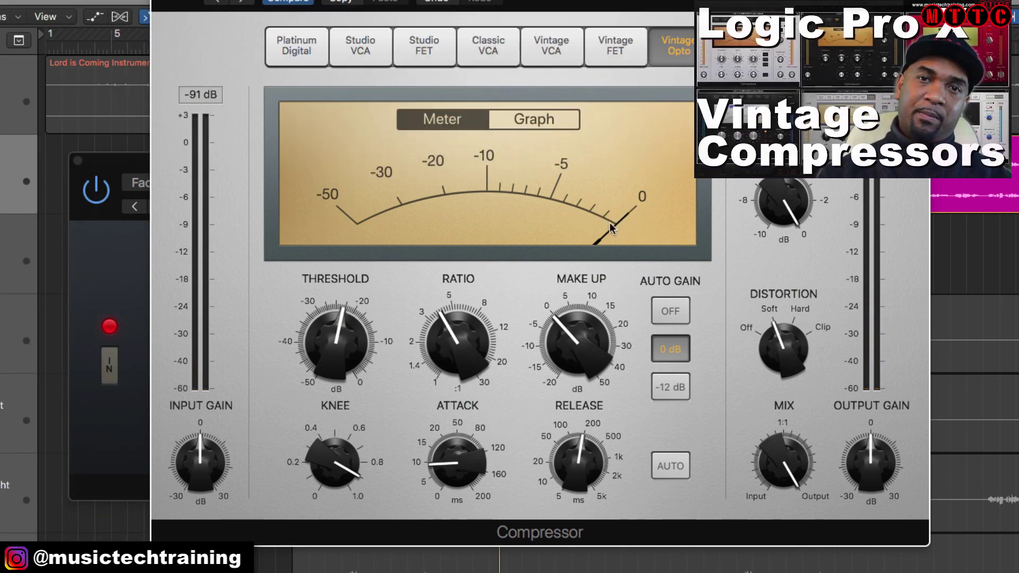
Close the Compressor and Console EQ windows, and play the Lead Vocal with its volume fader set to -12.0 dB
mouse_move(445, 321)
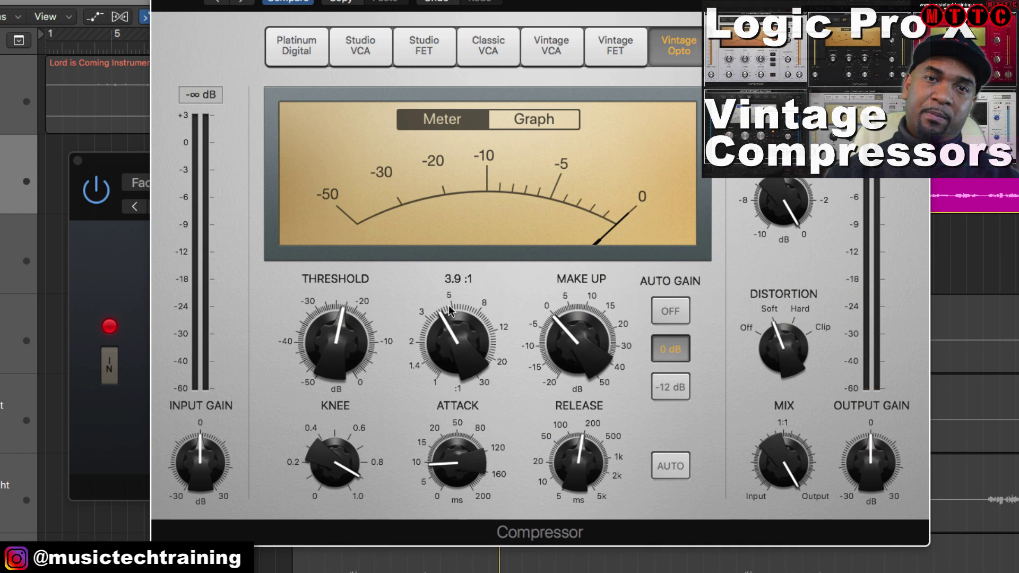
mouse_move(520, 466)
mouse_move(577, 450)
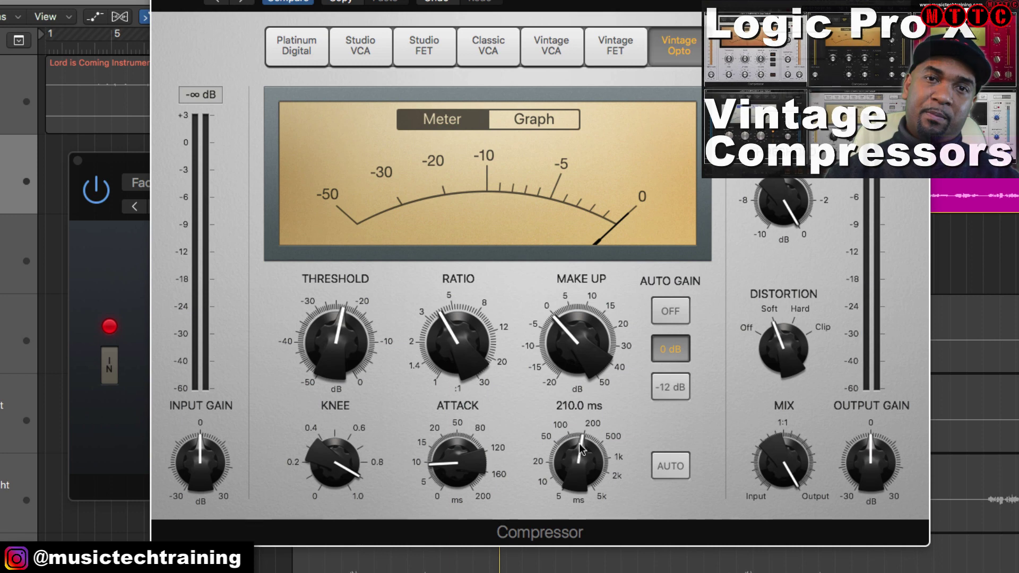
mouse_move(435, 466)
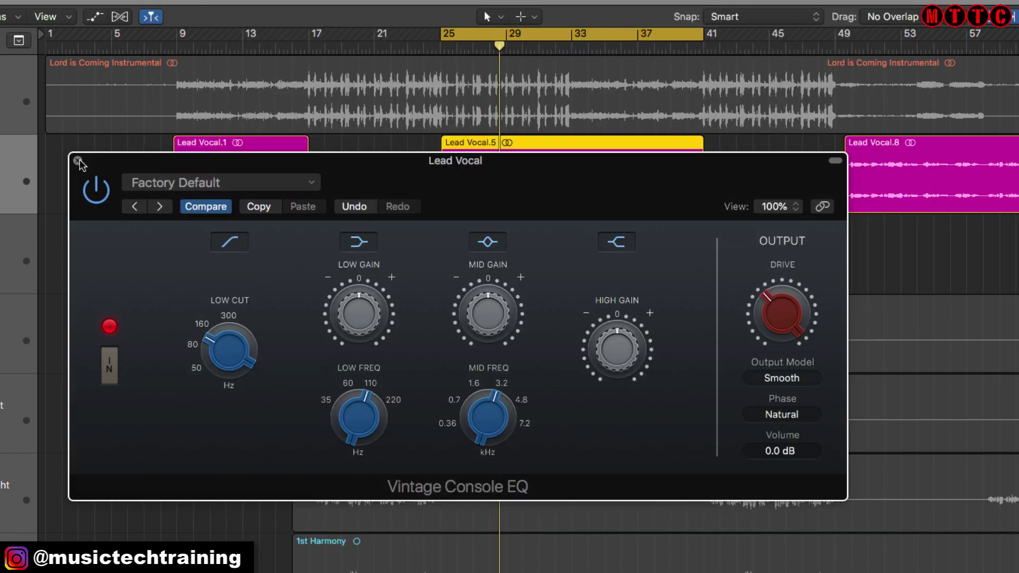
left_click(79, 164)
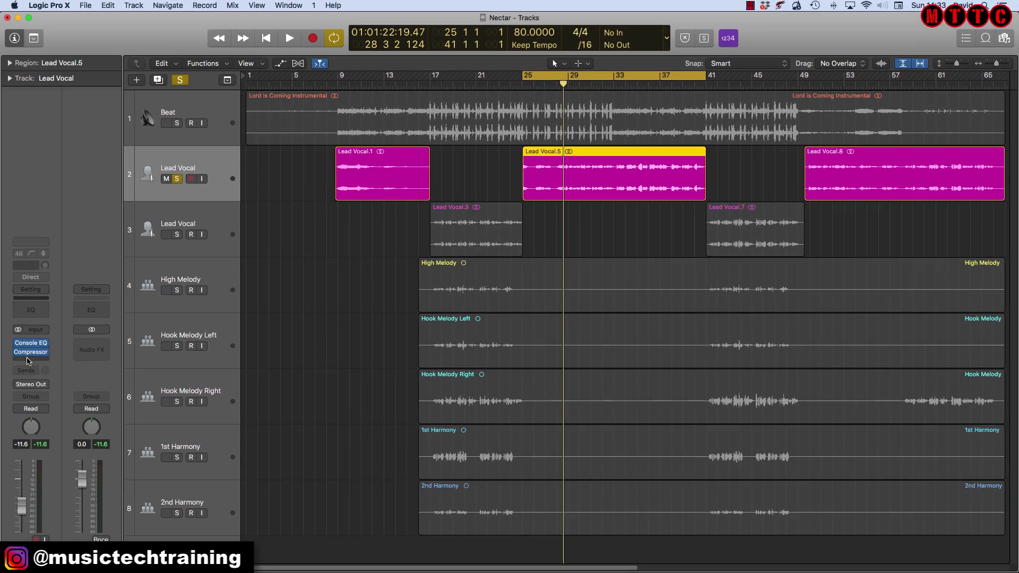
mouse_move(41, 355)
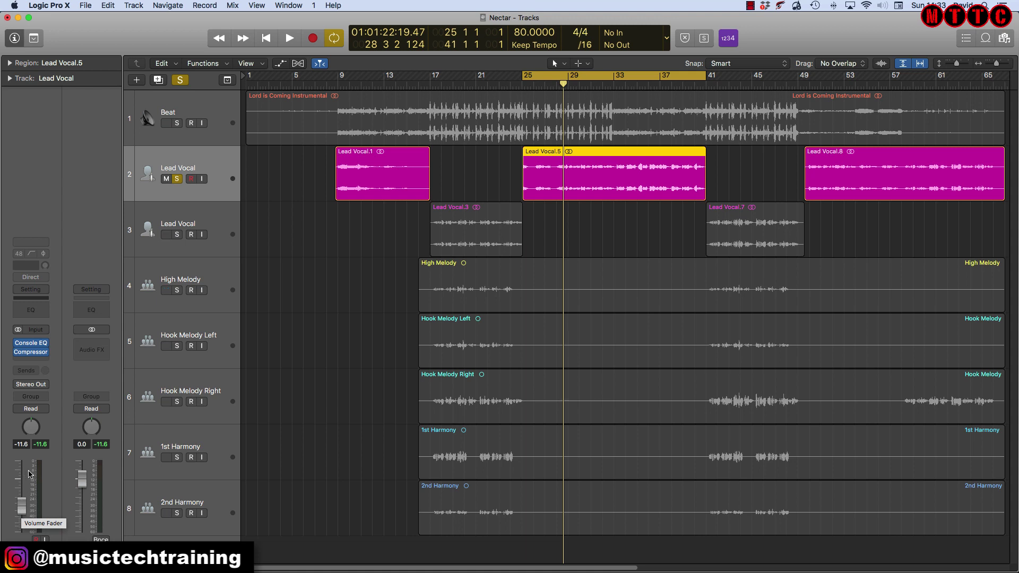
key("space")
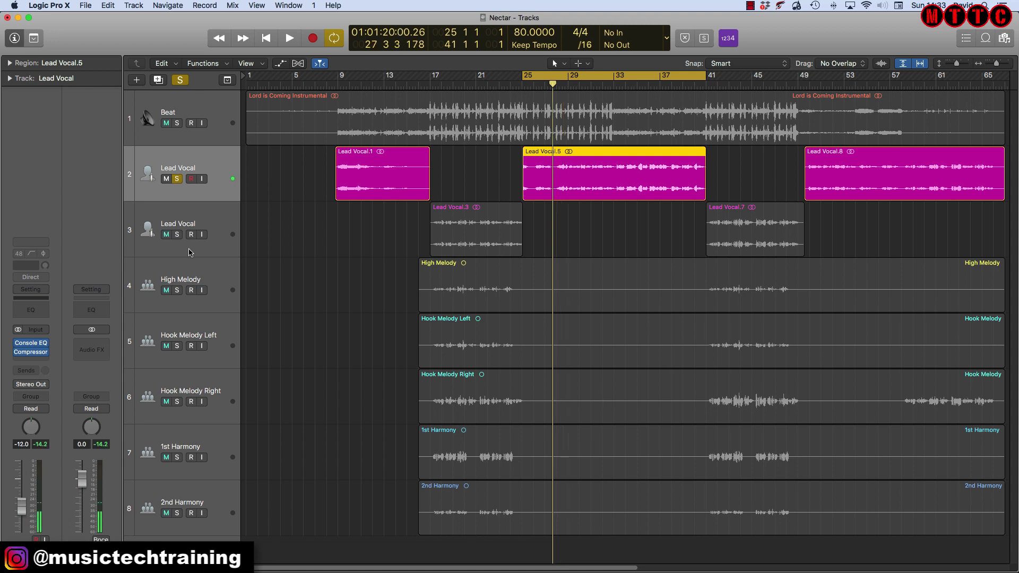
Insert Nectar 3 after the Compressor on the Lead Vocal track and view the list of modules it can add
left_click(41, 361)
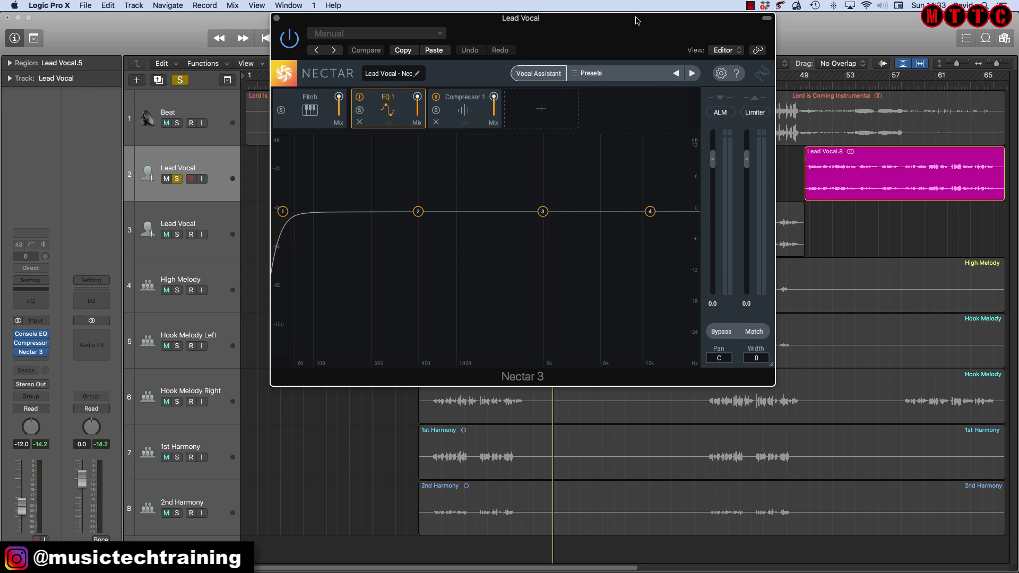
left_click_drag(636, 21, 632, 17)
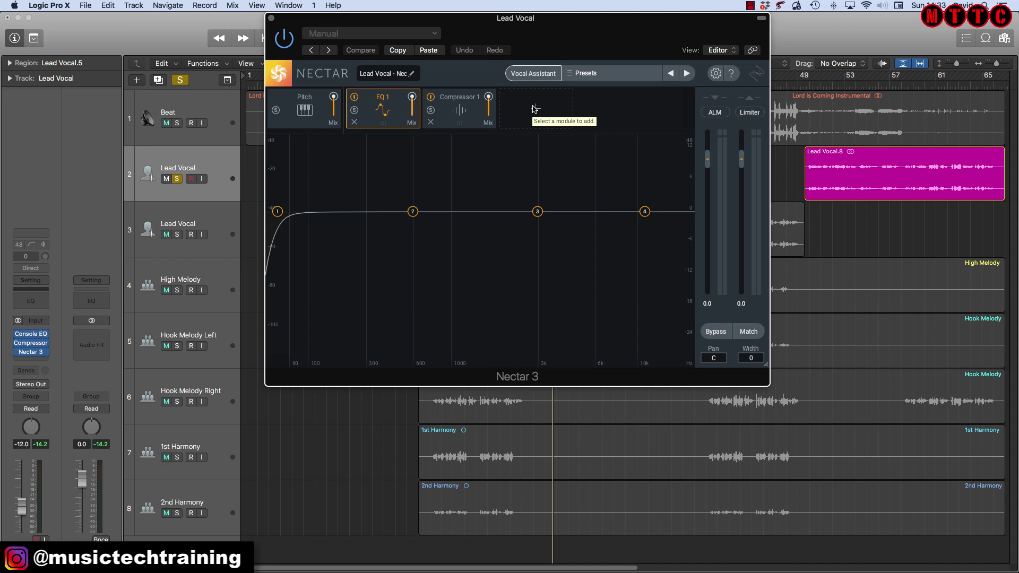
left_click(534, 108)
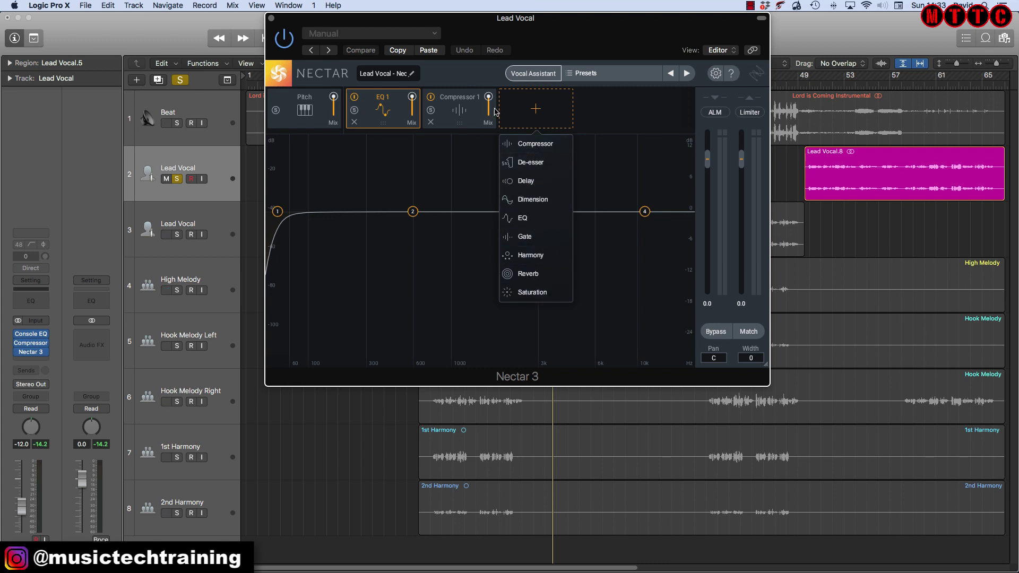
left_click(607, 112)
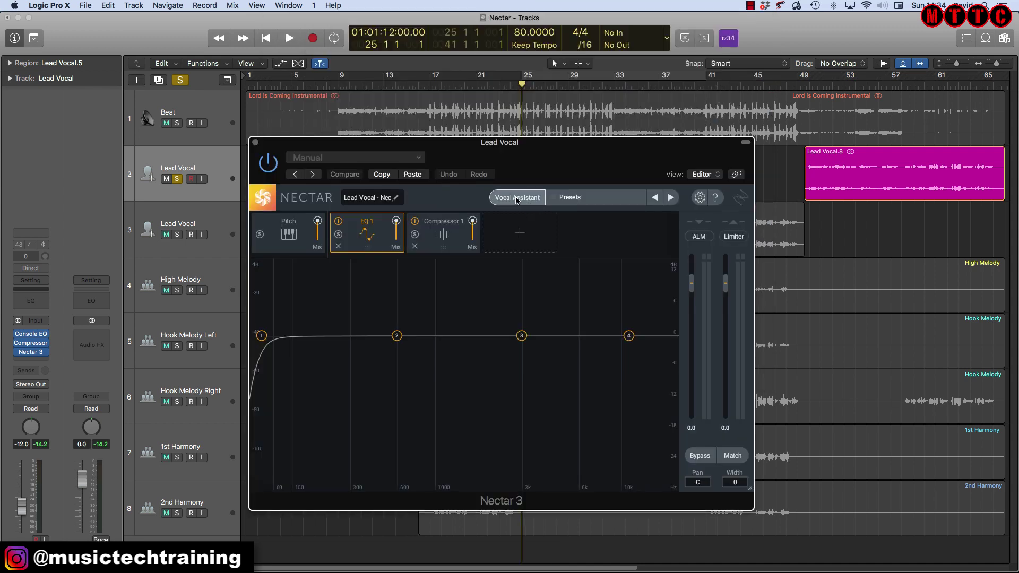
Run Nectar's Vocal Assistant in Assist mode with Modern vibe and Moderate intensity on the playing vocal, and accept its suggestion
left_click(517, 198)
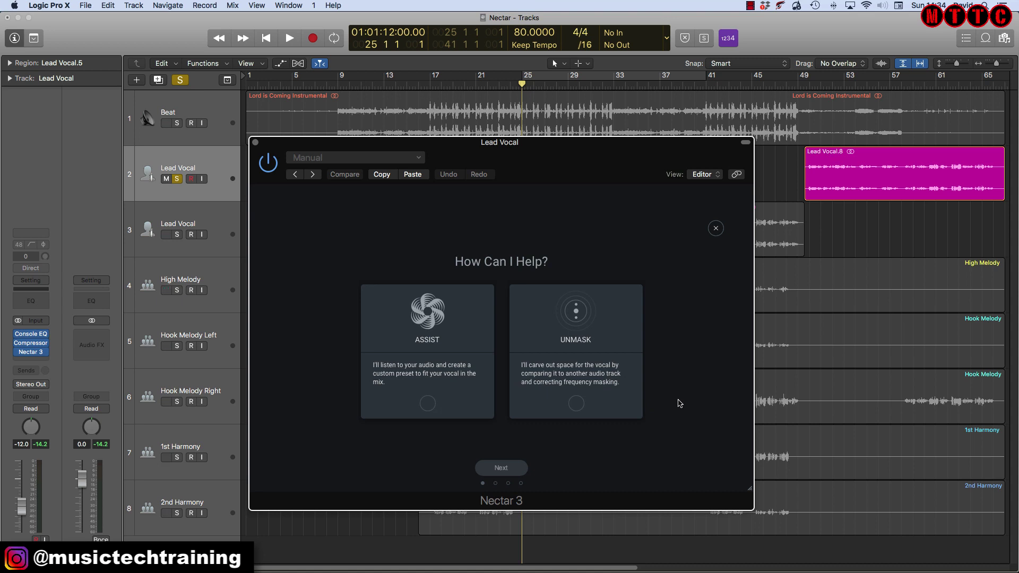
left_click(427, 403)
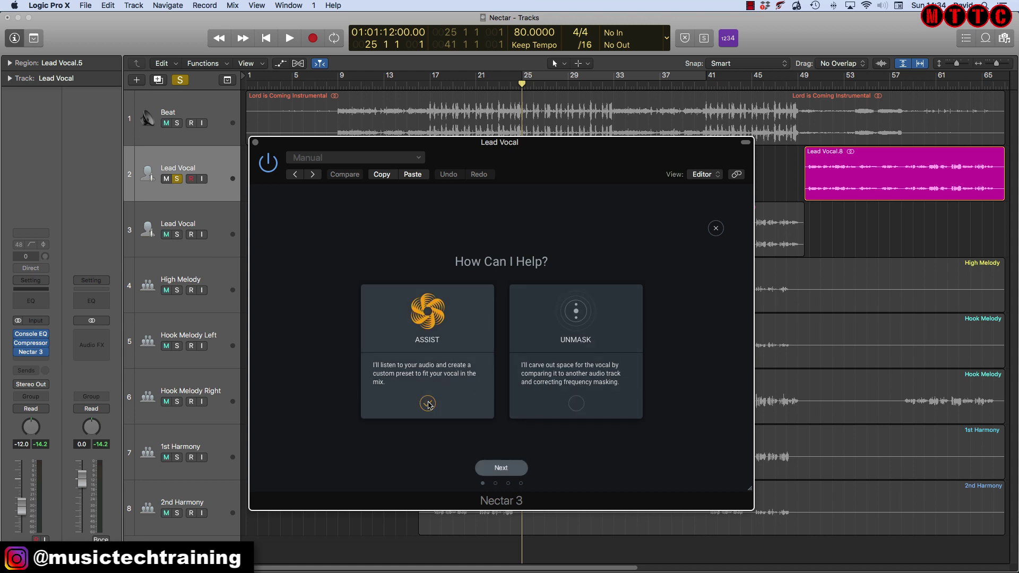
left_click(504, 469)
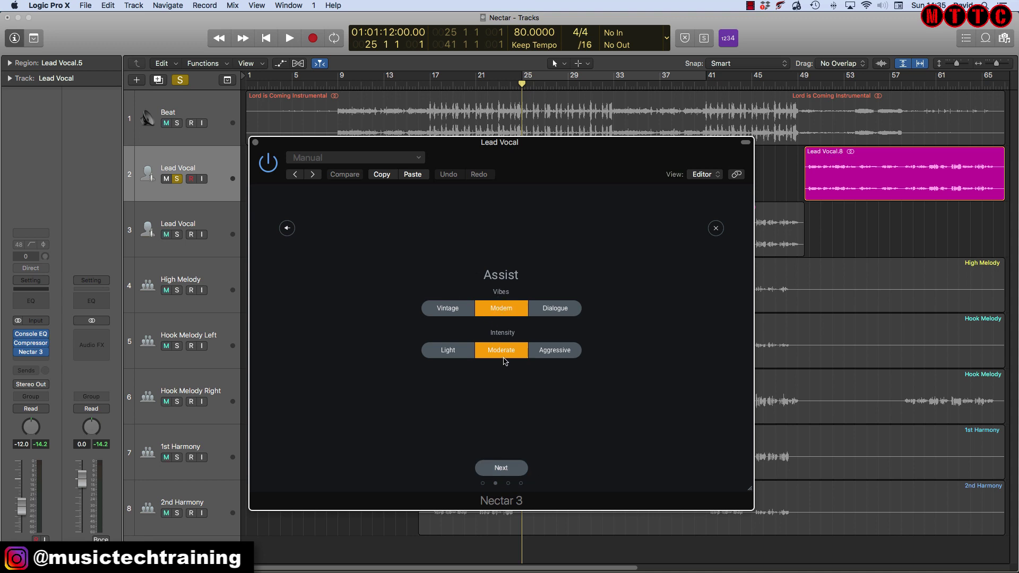
left_click(501, 468)
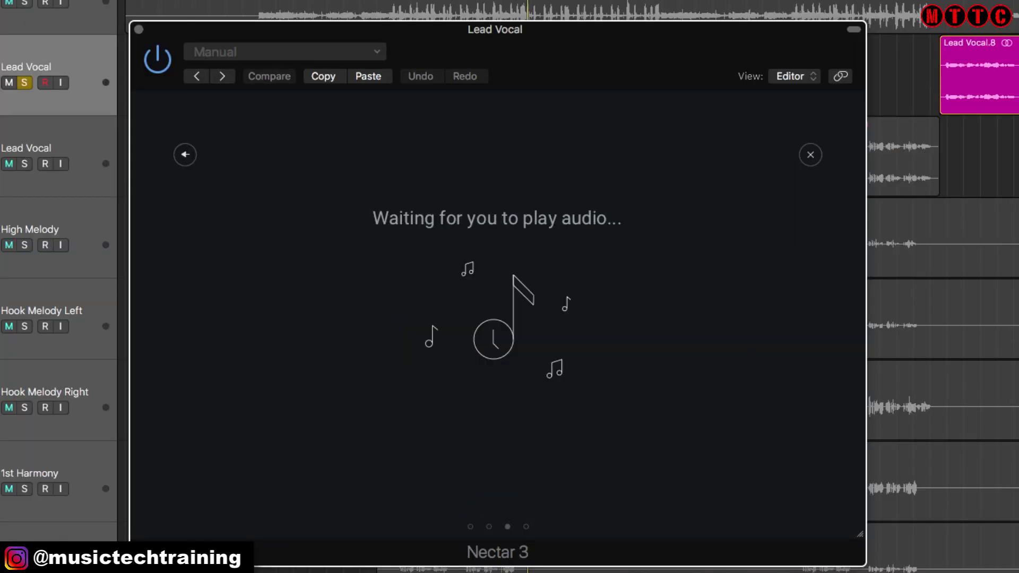
key("space")
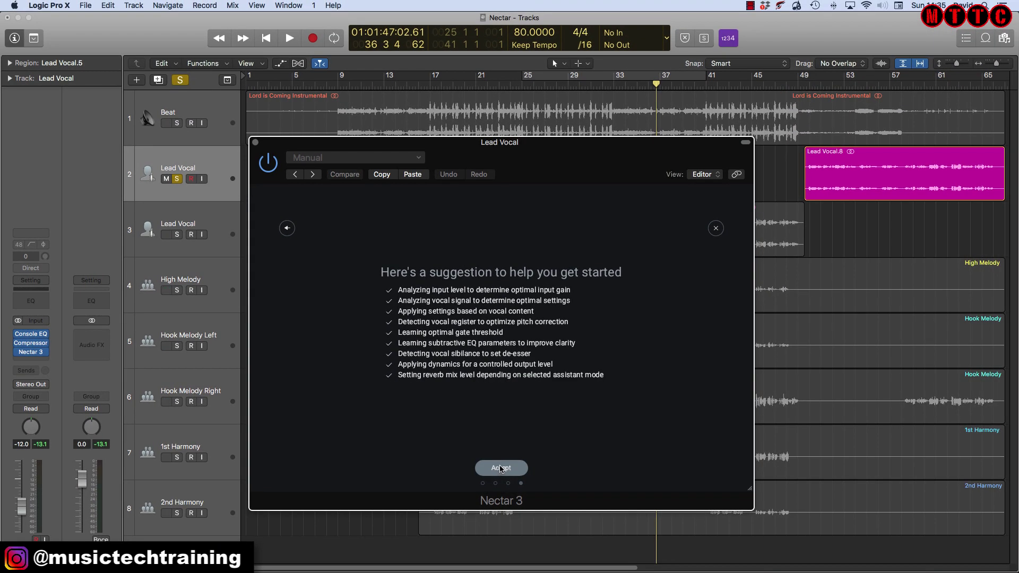
left_click(501, 468)
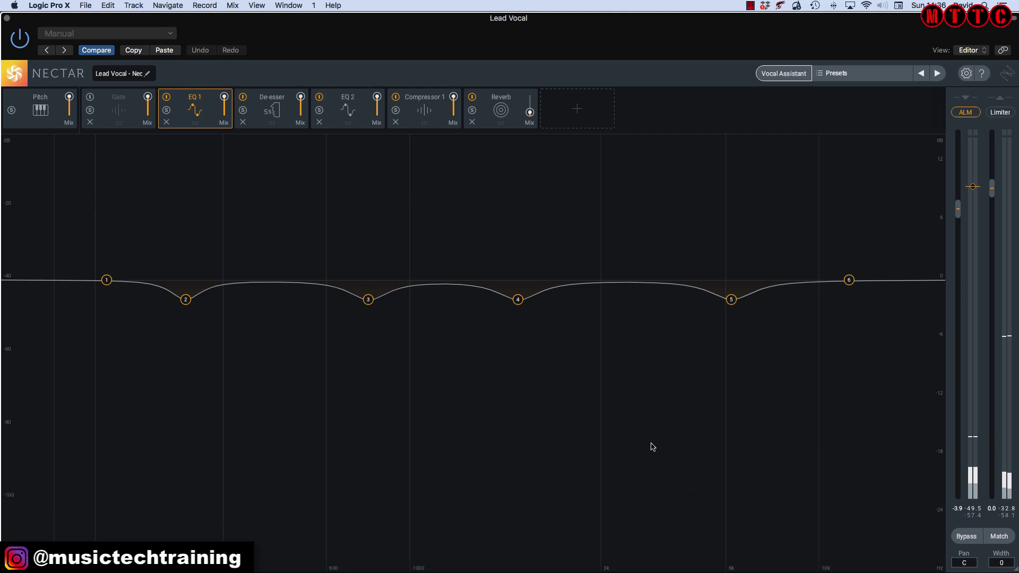
Review the assistant's settings in Nectar's Pitch, Gate, EQ 1, De-esser, EQ 2, Compressor 1 and Reverb modules
left_click(30, 98)
left_click(119, 110)
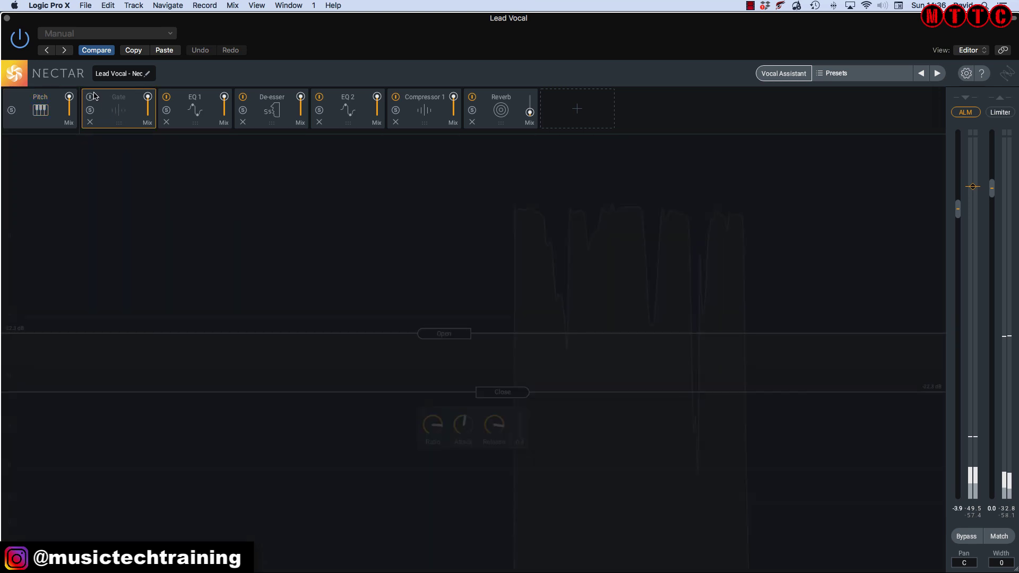
left_click(207, 100)
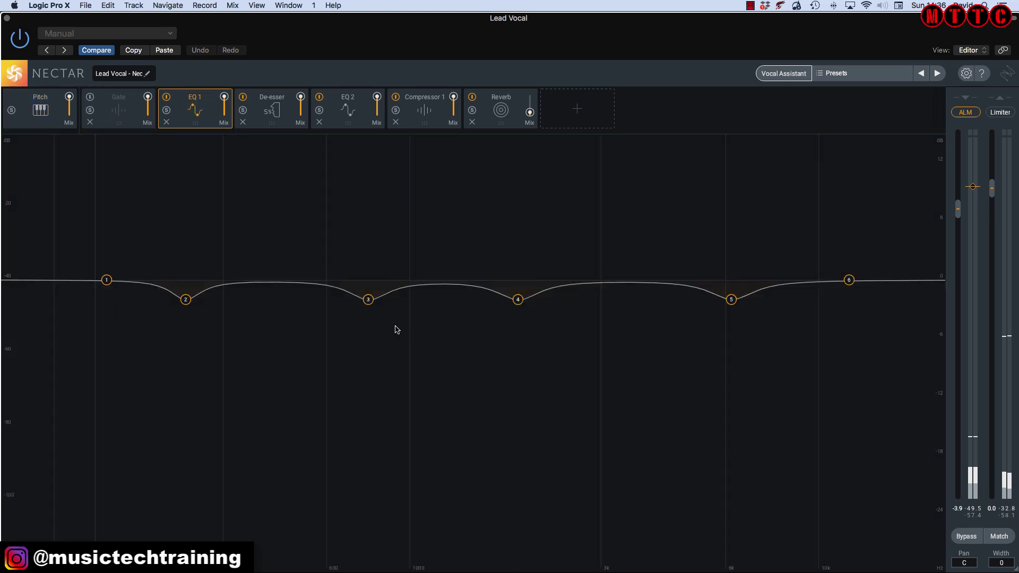
left_click(285, 121)
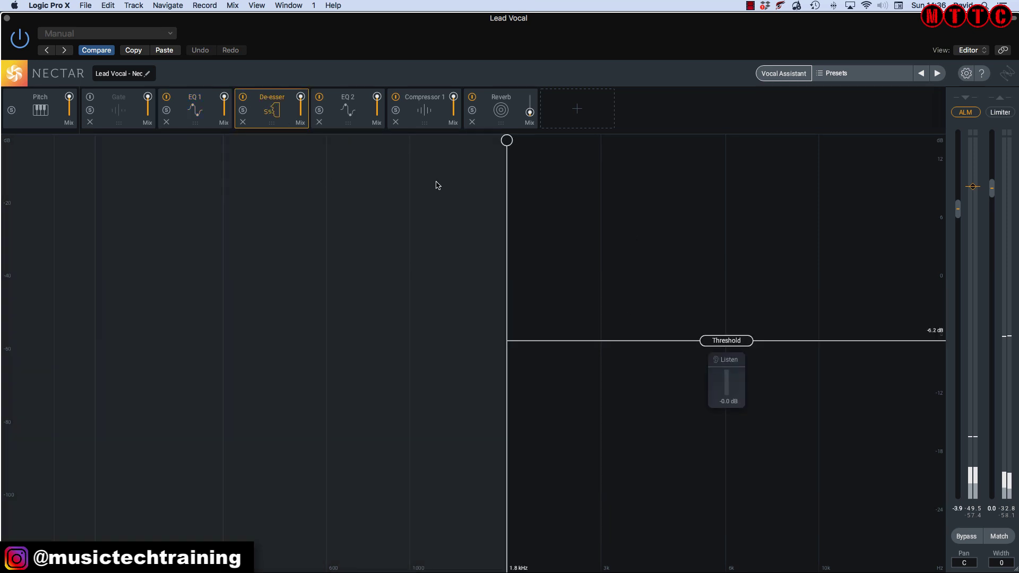
left_click(361, 114)
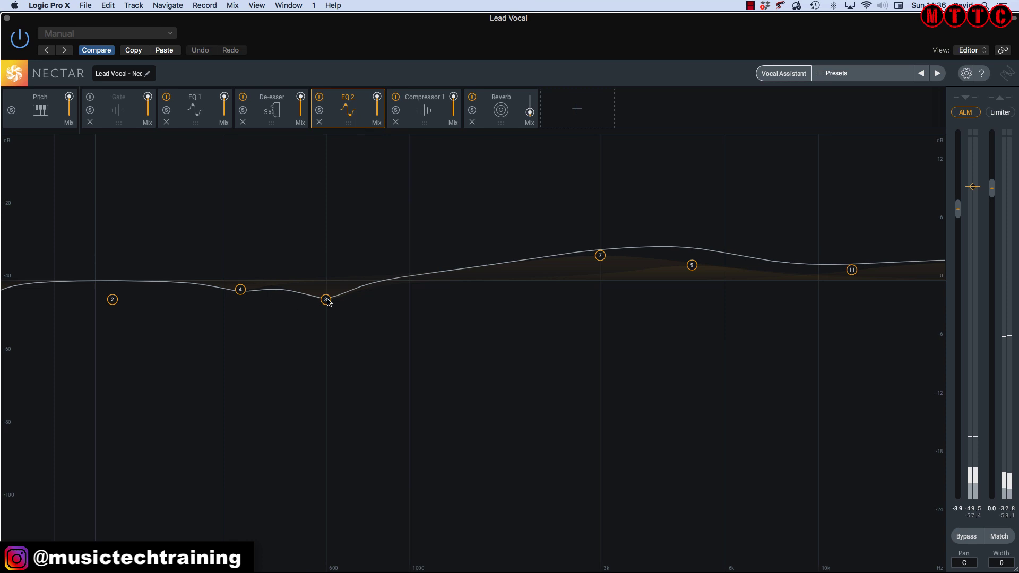
left_click(437, 116)
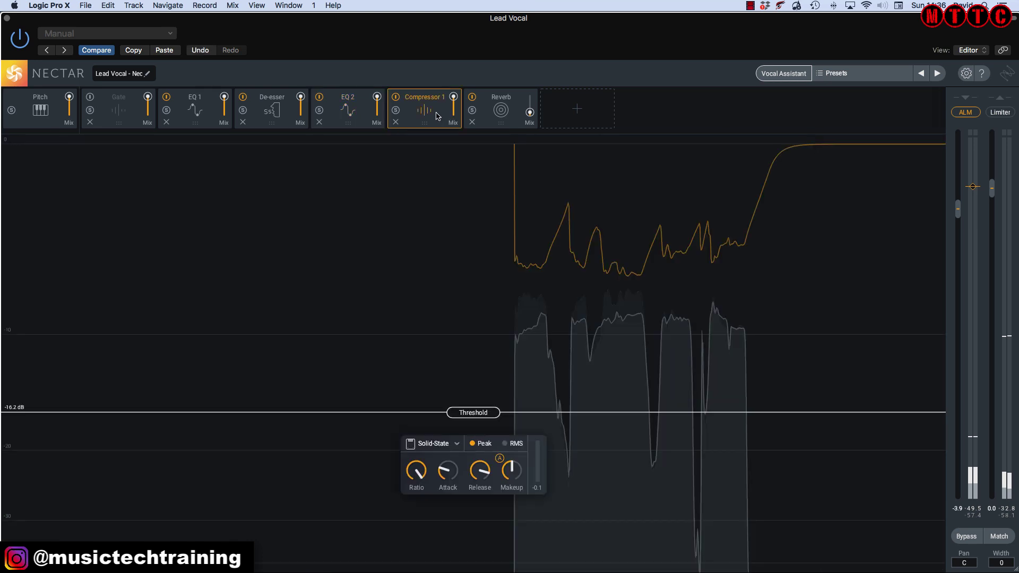
left_click(516, 113)
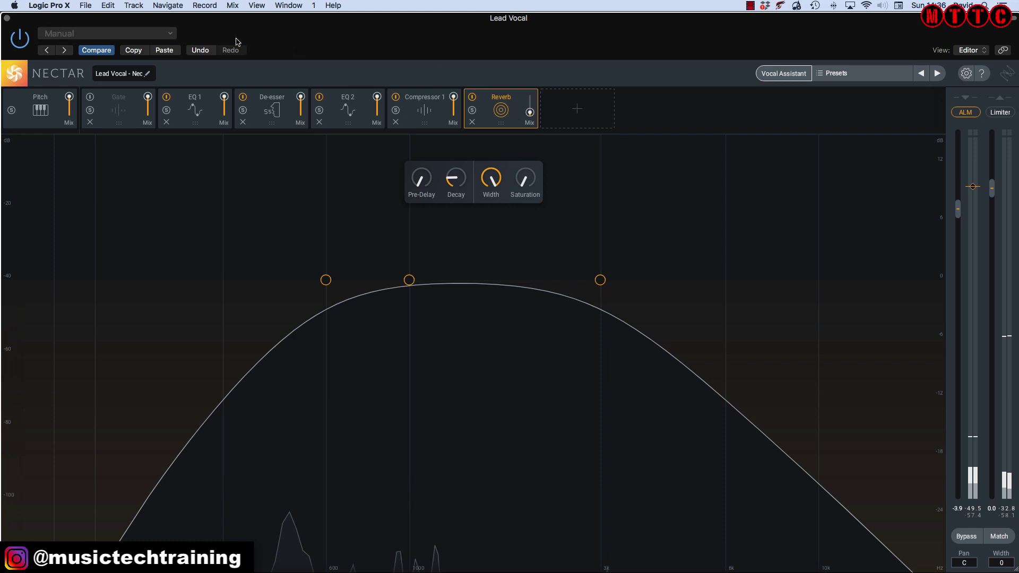
Turn on the cycle range from bar 25 to 41, play the vocal and compare it with Nectar 3 bypassed and active
left_click_drag(246, 37, 259, 114)
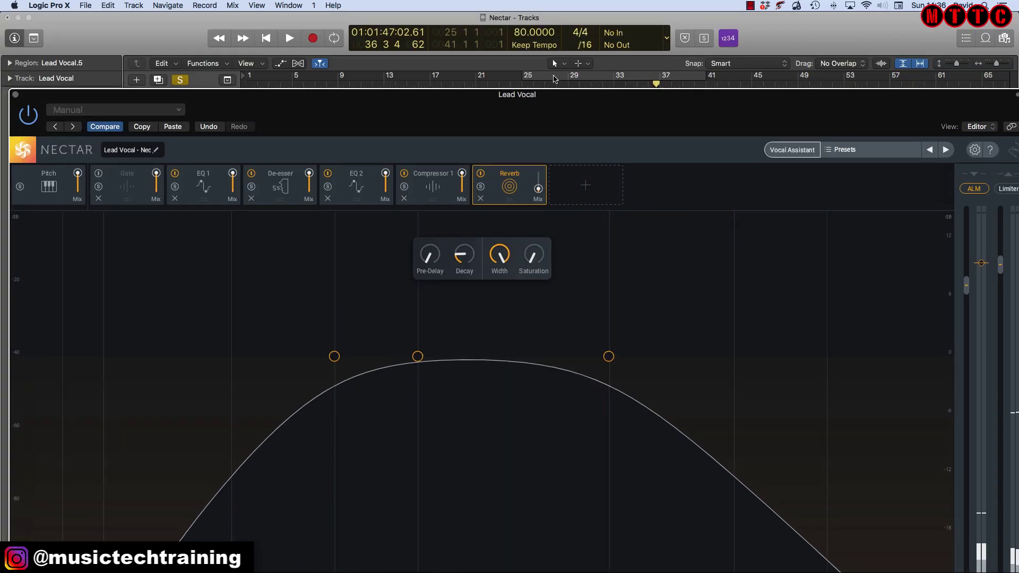
left_click(554, 77)
key("space")
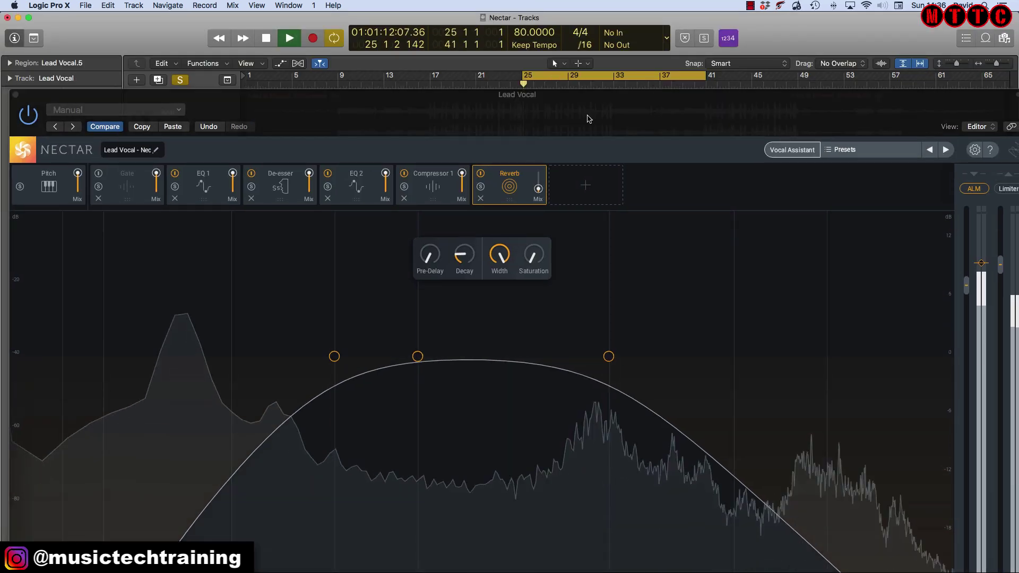
left_click_drag(602, 97, 594, 21)
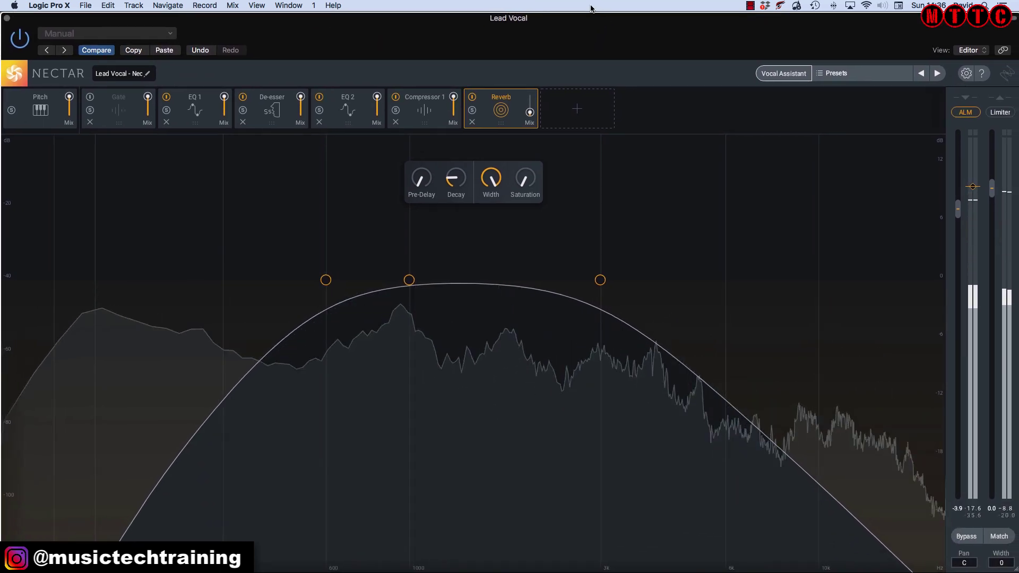
left_click(21, 44)
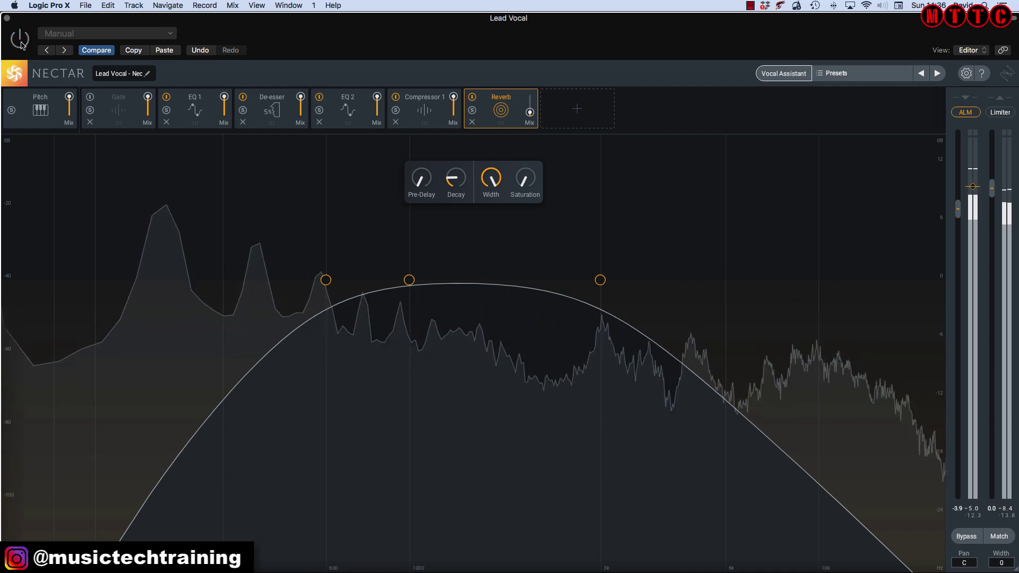
left_click(20, 40)
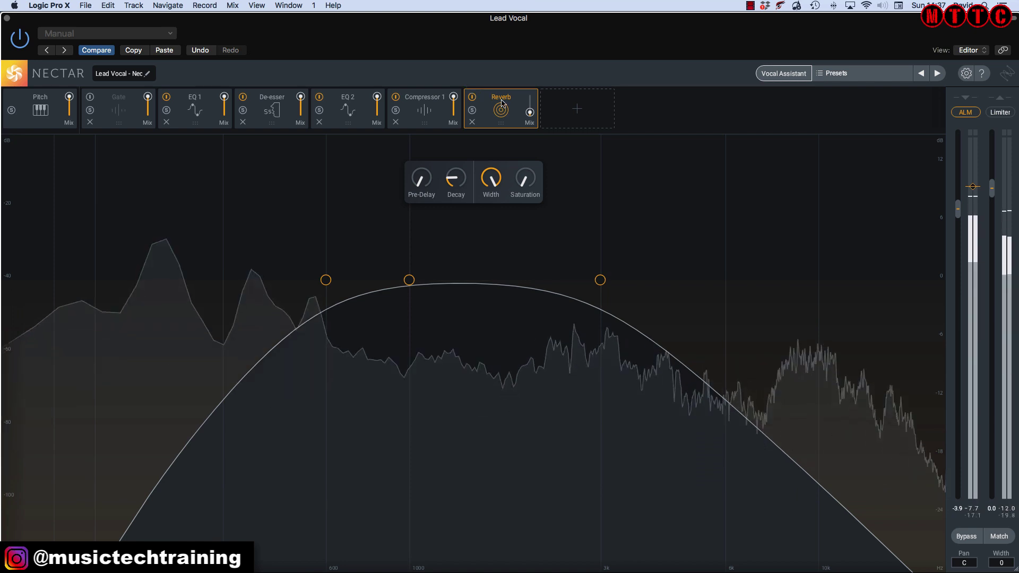
Raise the Lead Vocal channel's volume fader to -10.0 dB, moving the Nectar window aside and back
left_click_drag(302, 19, 382, 11)
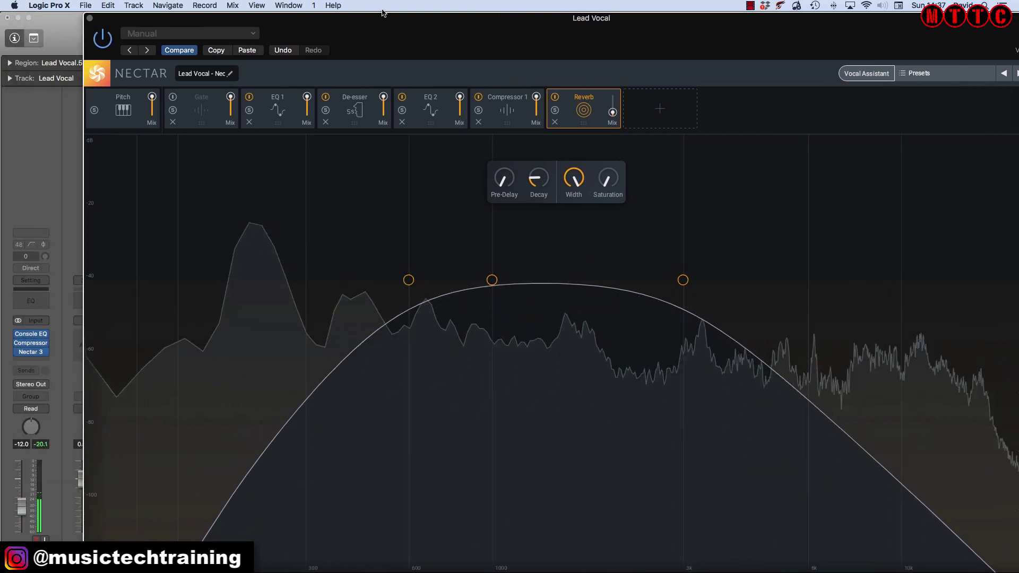
left_click_drag(21, 504, 22, 502)
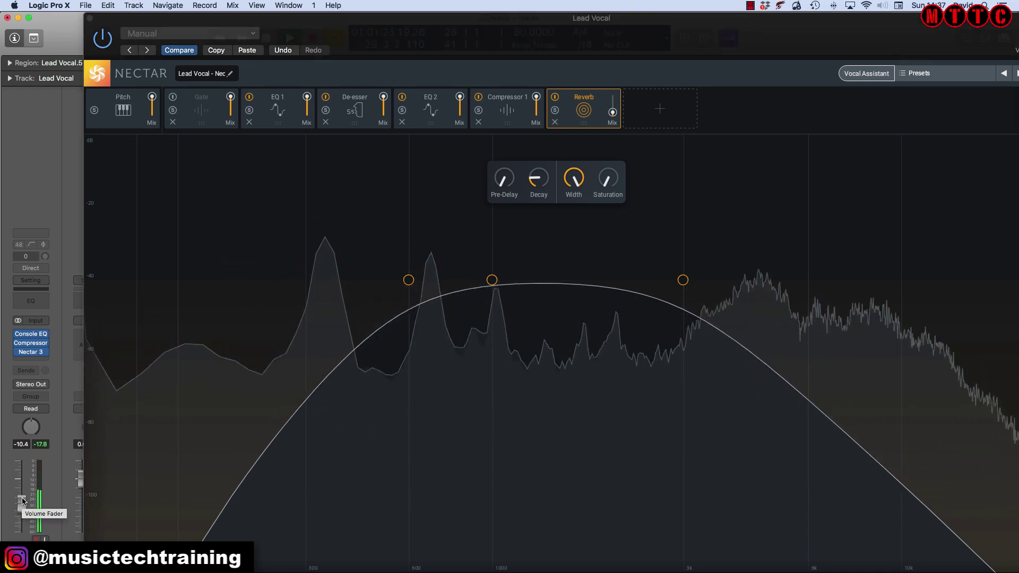
left_click_drag(21, 501, 22, 499)
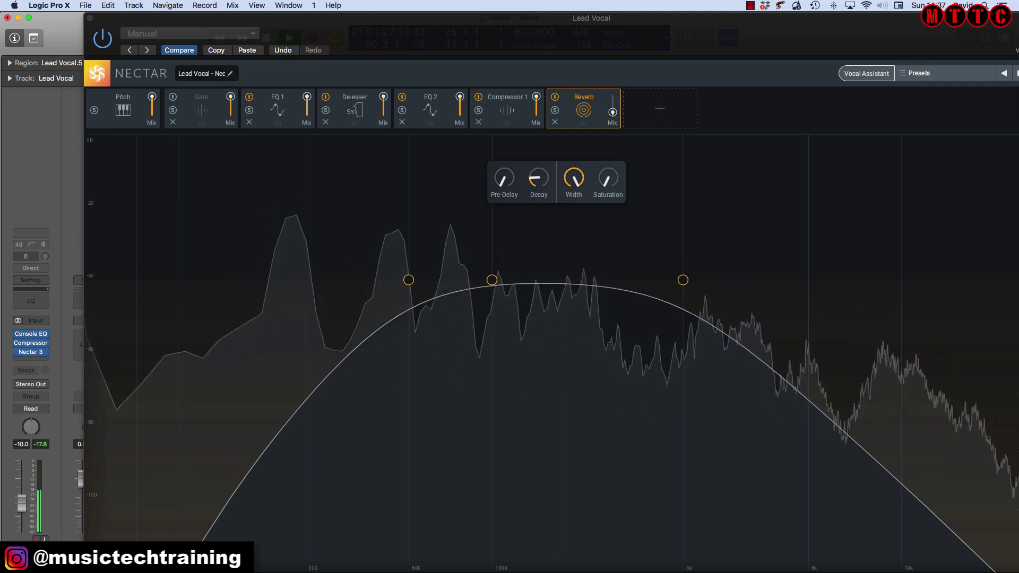
left_click_drag(740, 20, 657, 3)
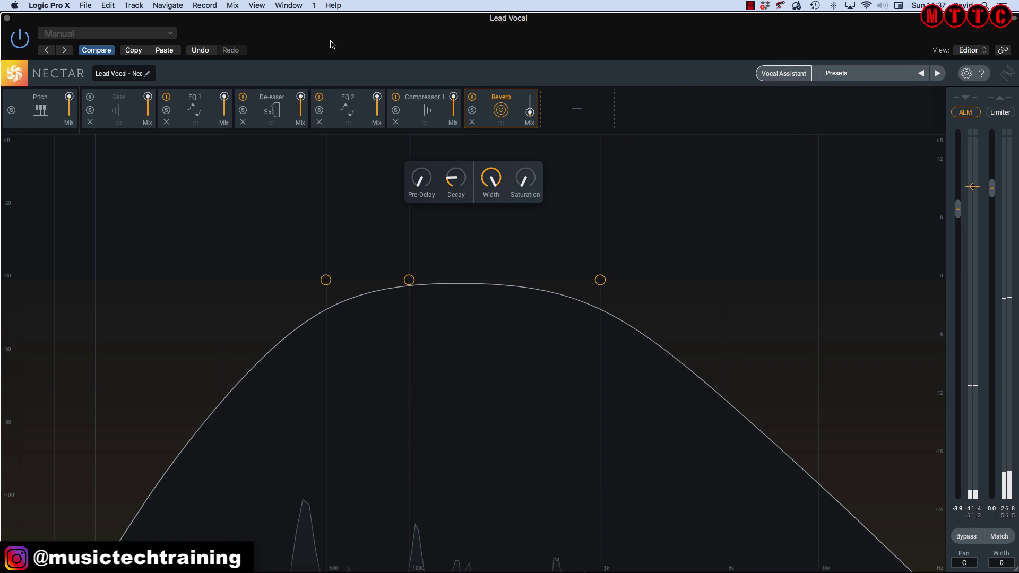
Browse the Music category of Nectar's preset library, then close the library without loading a preset
left_click(875, 72)
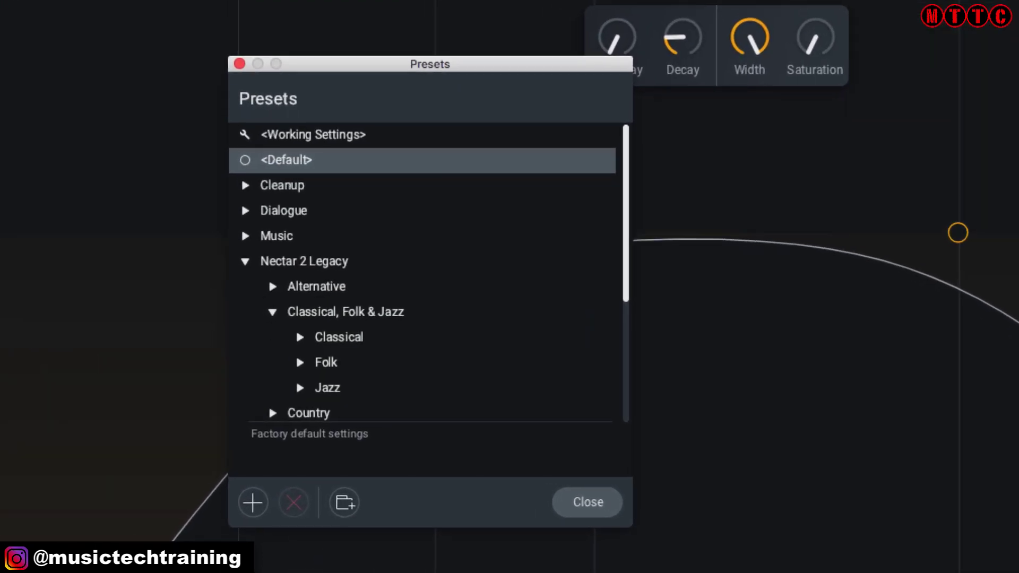
left_click(245, 261)
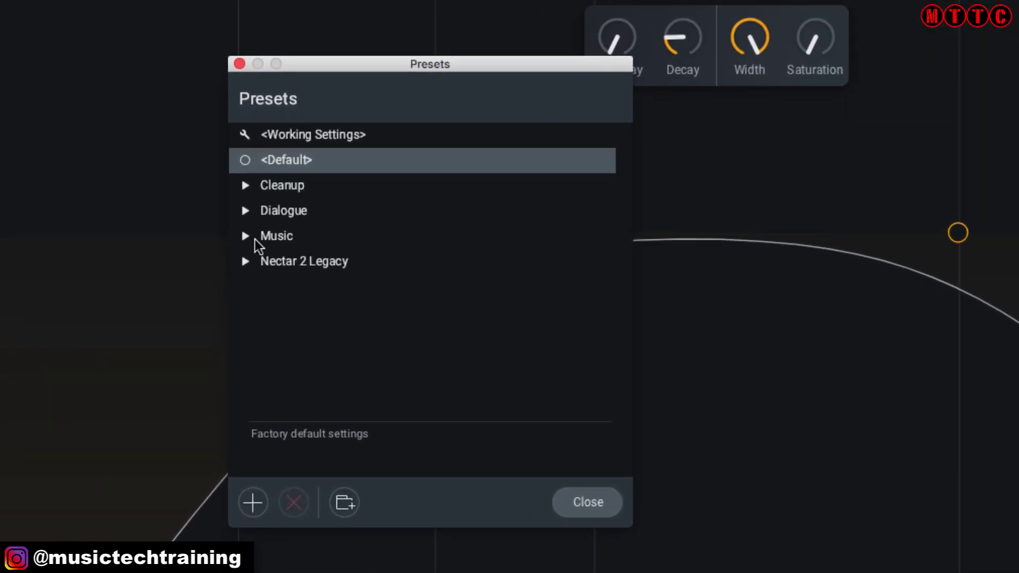
left_click(246, 236)
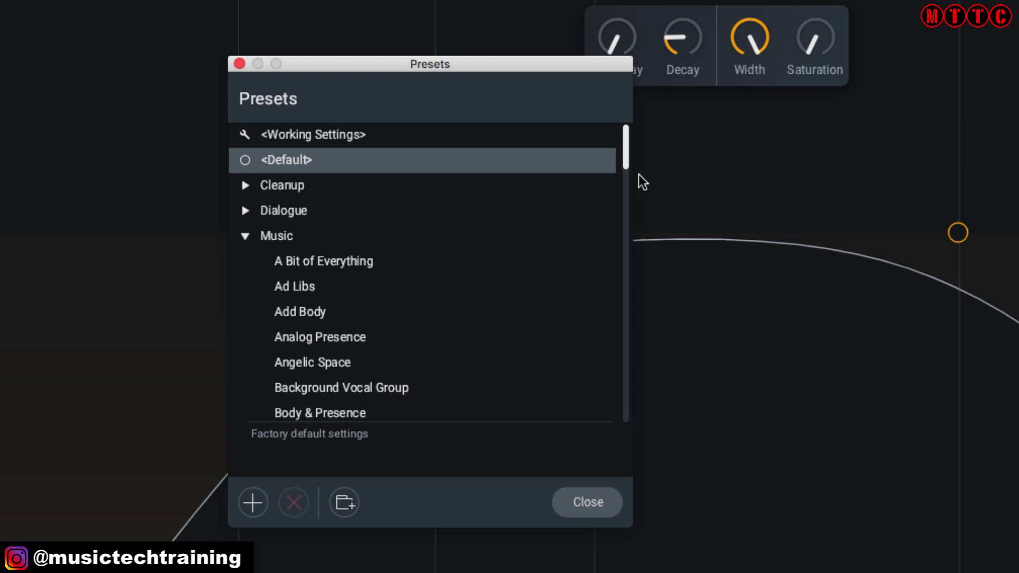
left_click_drag(627, 160, 599, 329)
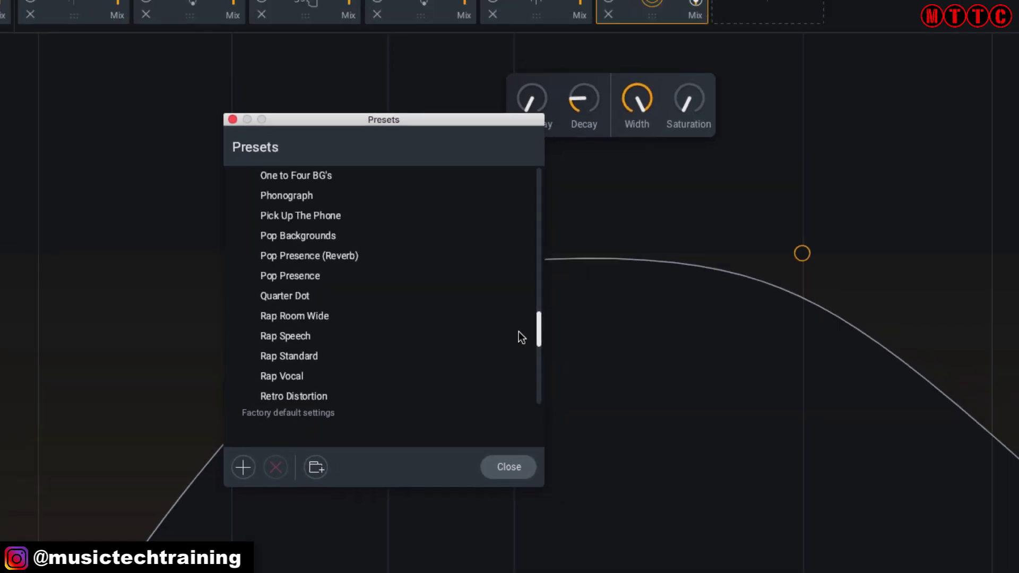
left_click(407, 422)
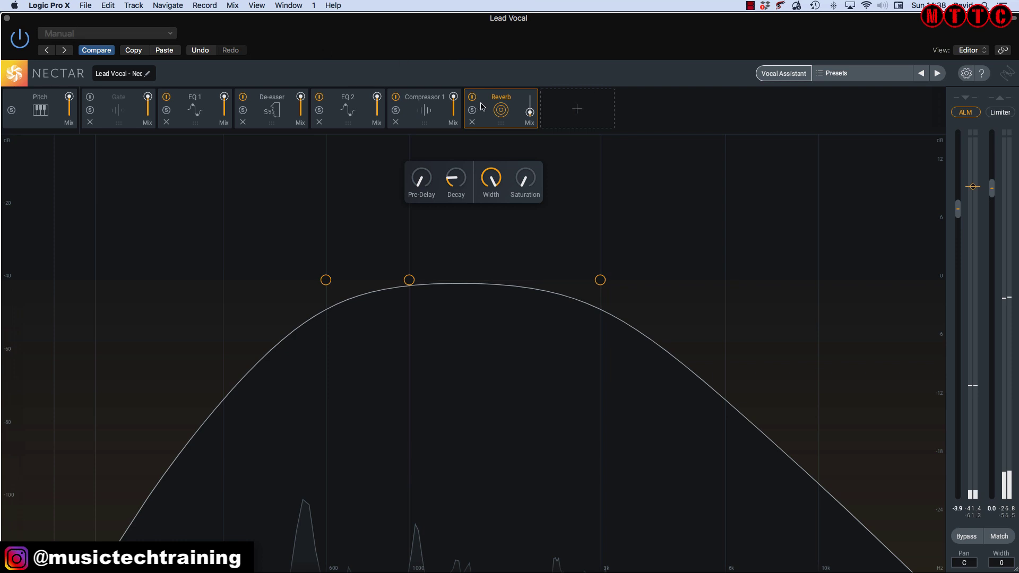
Add a Delay module to Nectar's chain, place it before the Reverb and set its mode to Tape
left_click(577, 110)
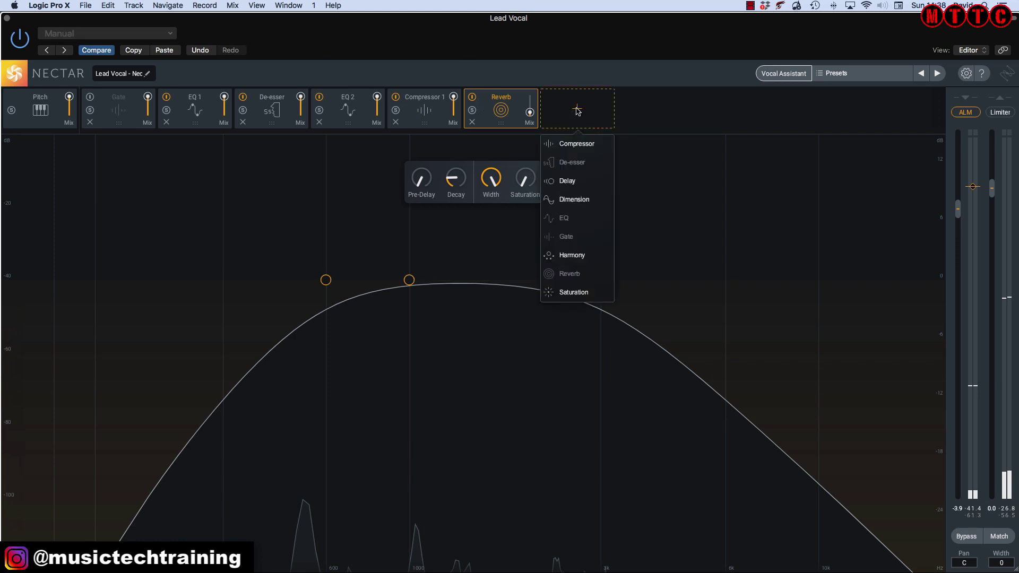
left_click(568, 180)
left_click_drag(569, 98, 494, 96)
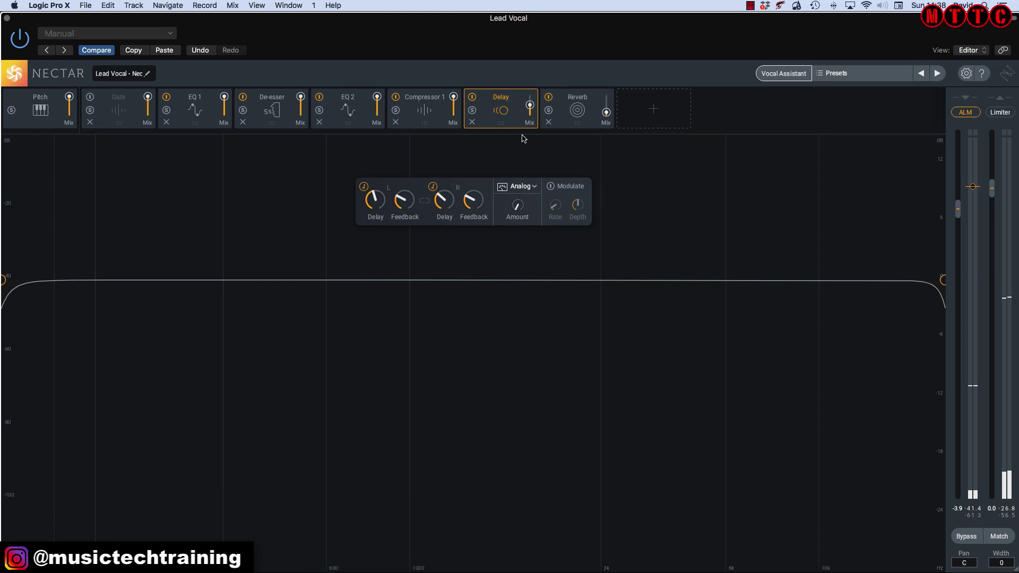
left_click(535, 187)
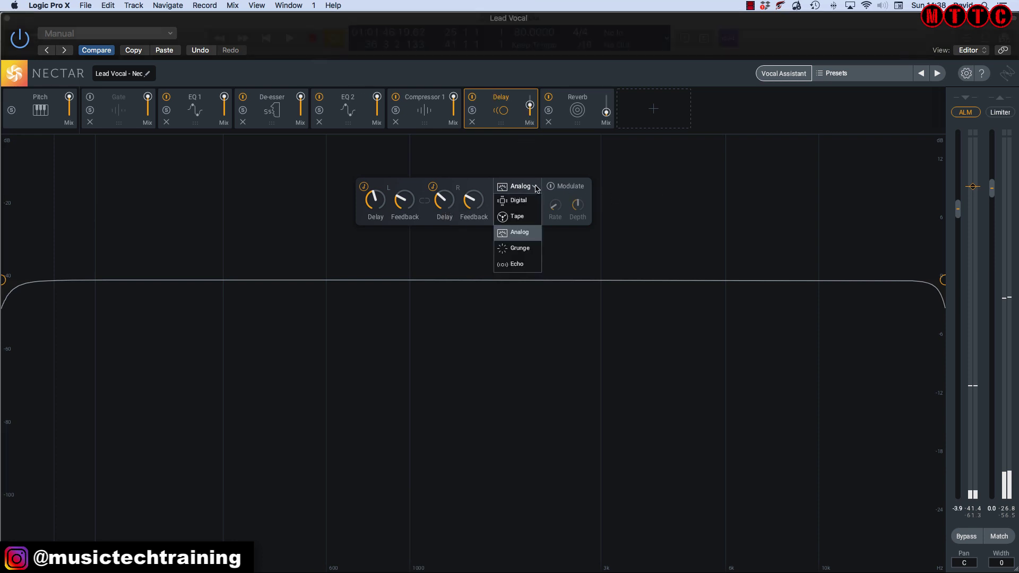
left_click(519, 217)
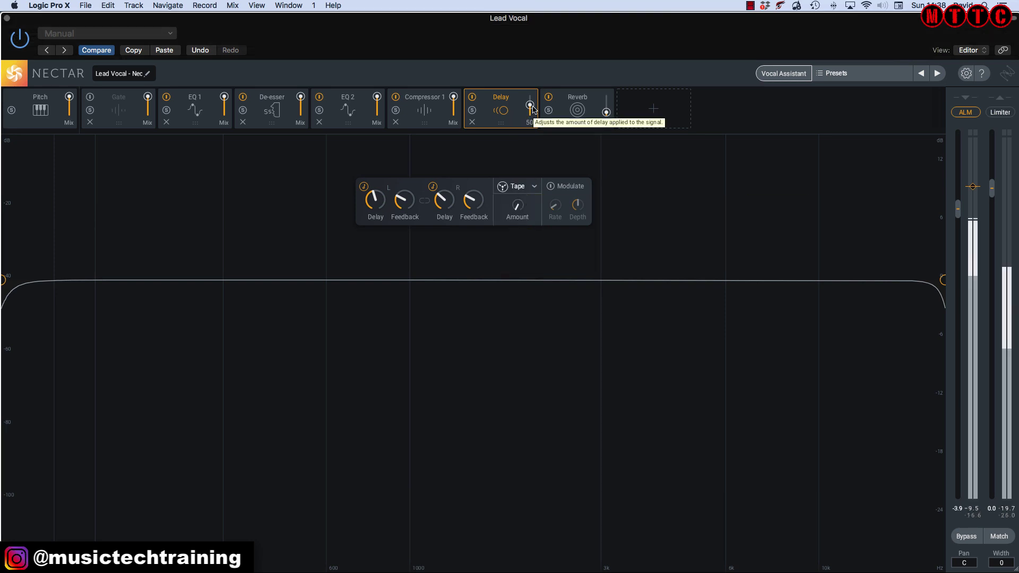
Lower the Delay module's mix to 5, auditioning the vocal both soloed and with the instrumental
key("space")
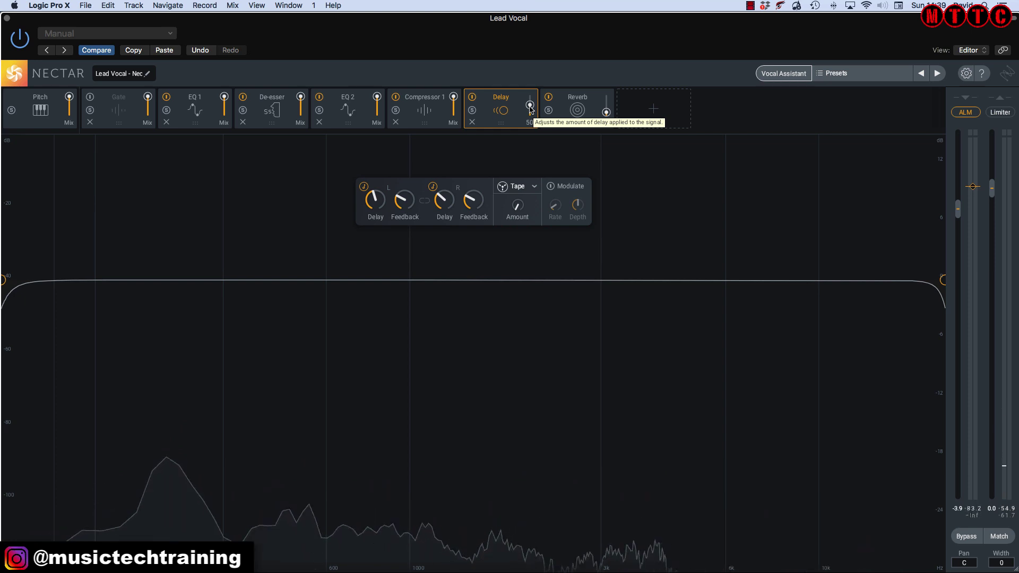
mouse_move(618, 61)
left_mouse_down()
mouse_move(618, 106)
mouse_move(624, 76)
left_mouse_up()
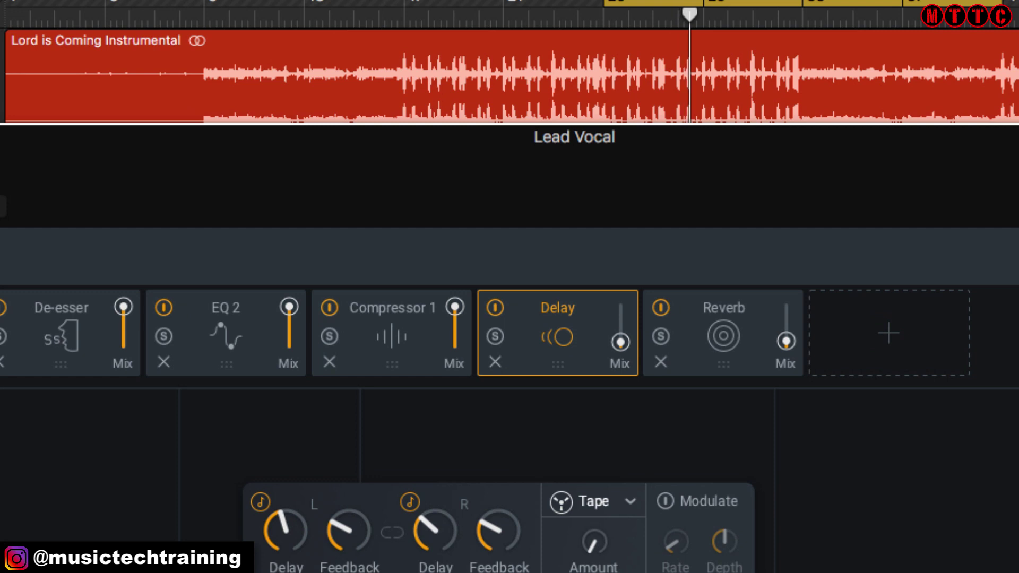
key("s")
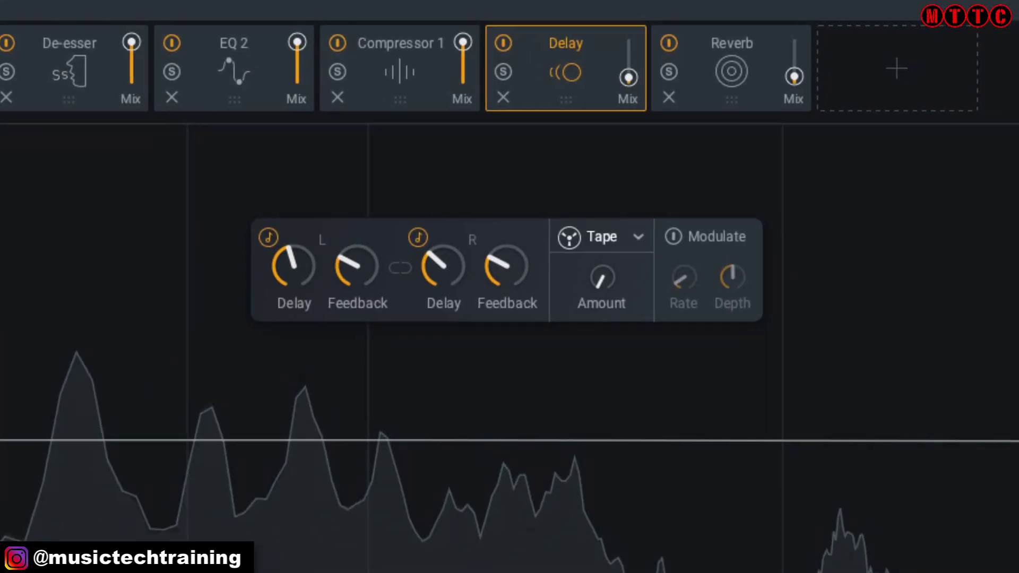
double_click(619, 100)
type("5")
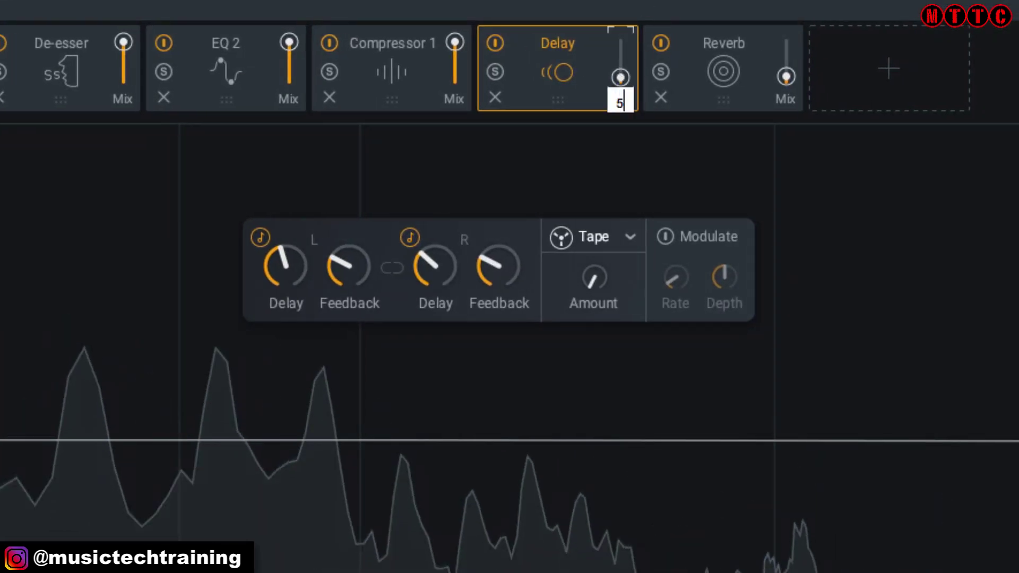
key("Return")
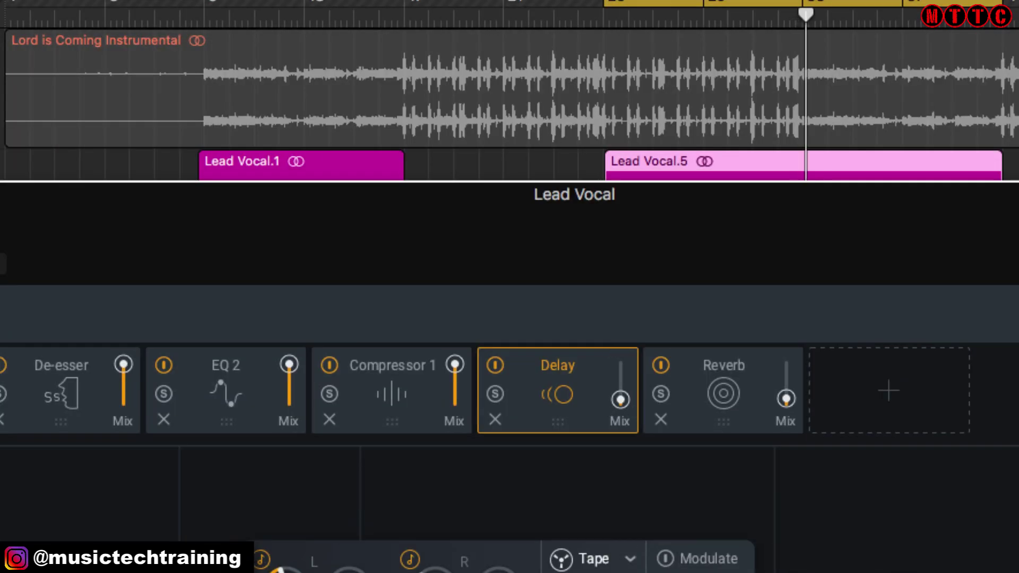
key("s")
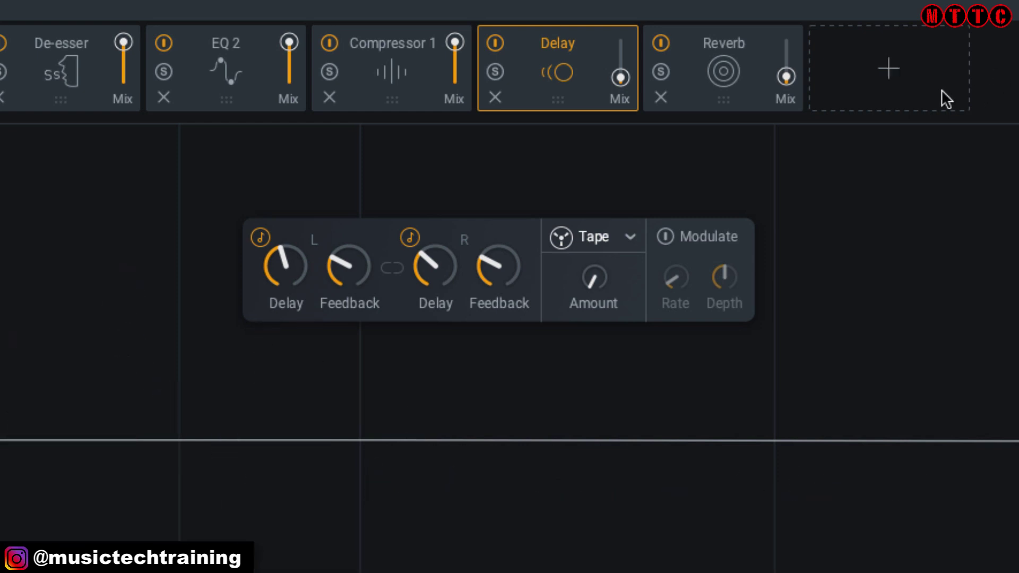
Add a Saturation module to Nectar's chain and place it between EQ 2 and Compressor 1
left_click(889, 70)
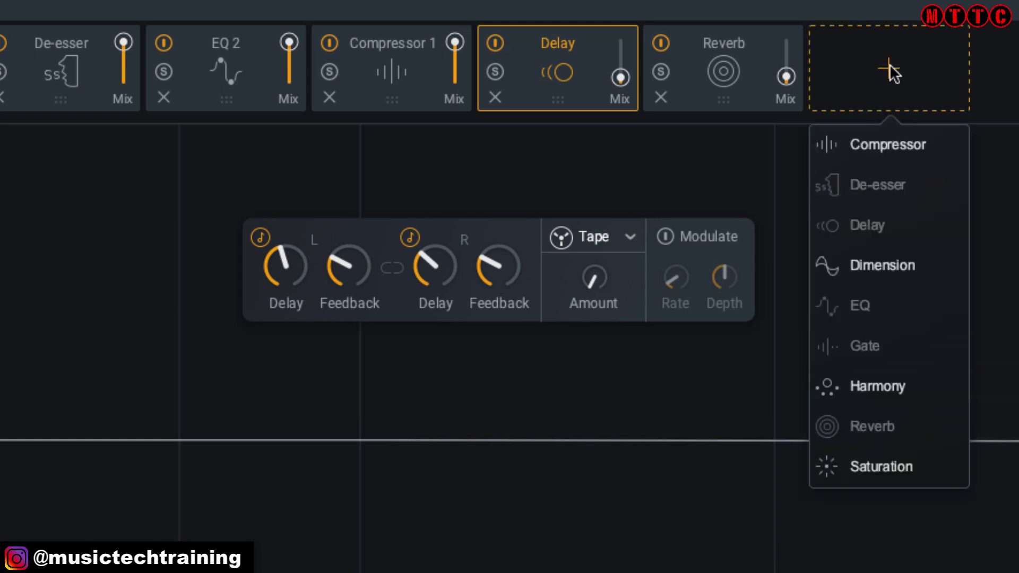
left_click(910, 427)
left_click_drag(924, 89, 441, 99)
left_click_drag(550, 118, 598, 119)
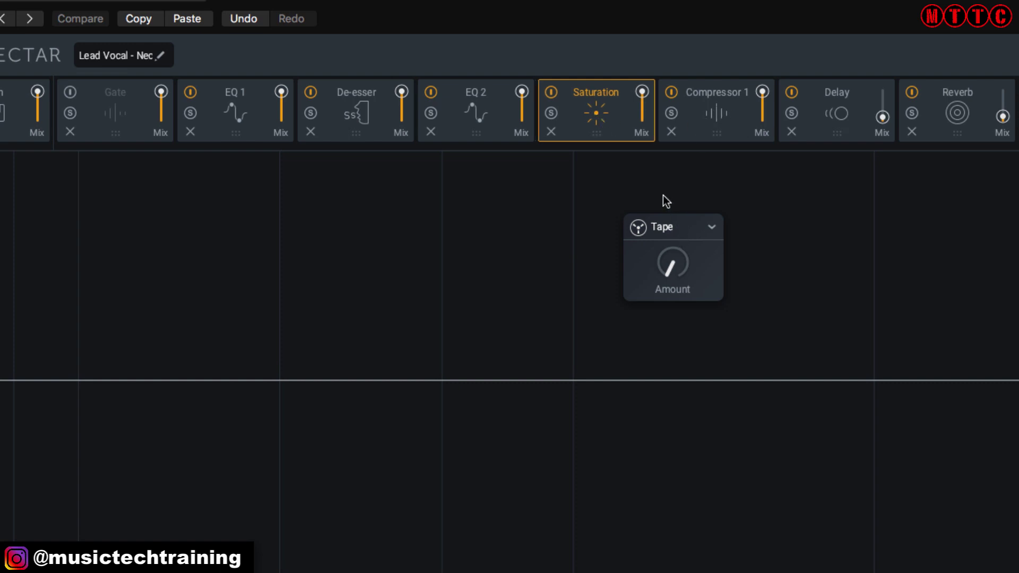
Dial in the Saturation module's Tape amount to 27% on the playing vocal, checking it against the bypassed module
left_click_drag(675, 259, 681, 264)
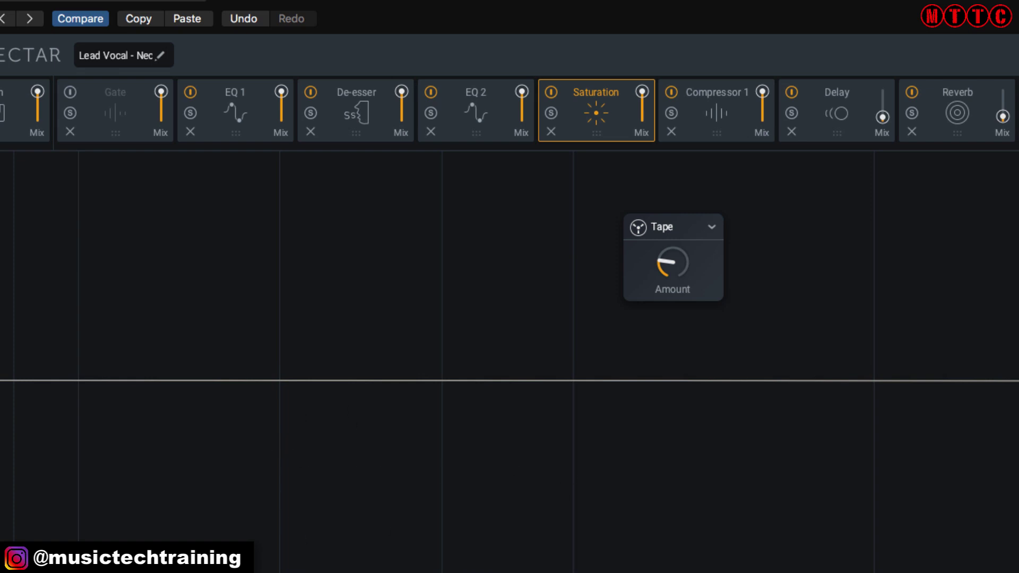
key("space")
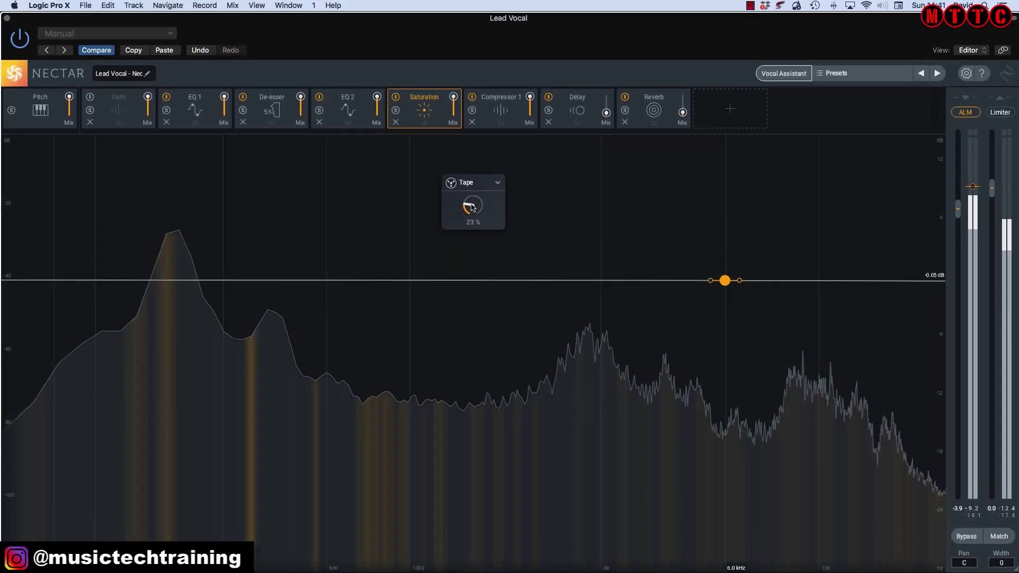
mouse_move(472, 208)
left_mouse_down()
mouse_move(495, 84)
mouse_move(471, 188)
left_mouse_up()
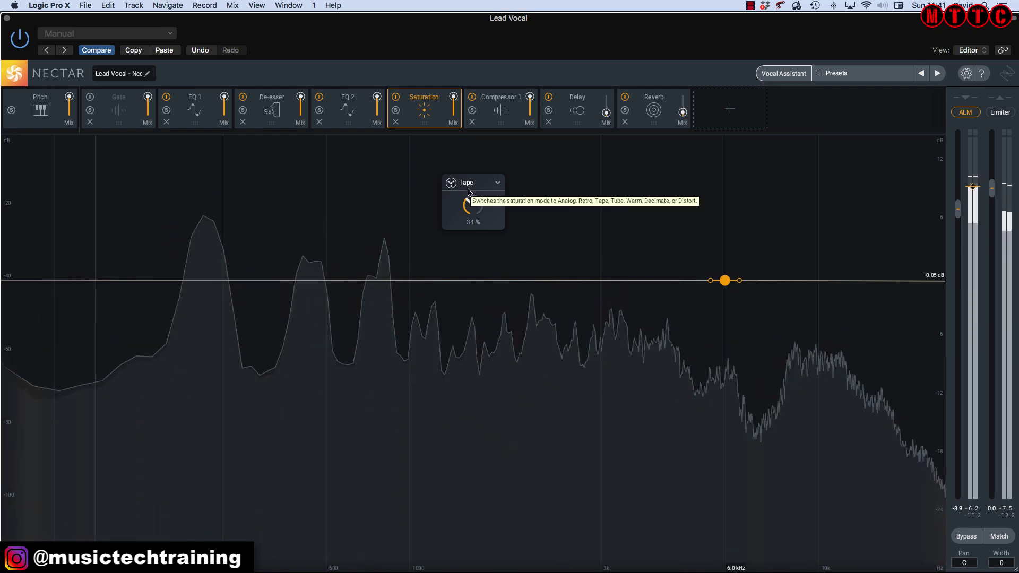
left_click_drag(468, 192, 468, 194)
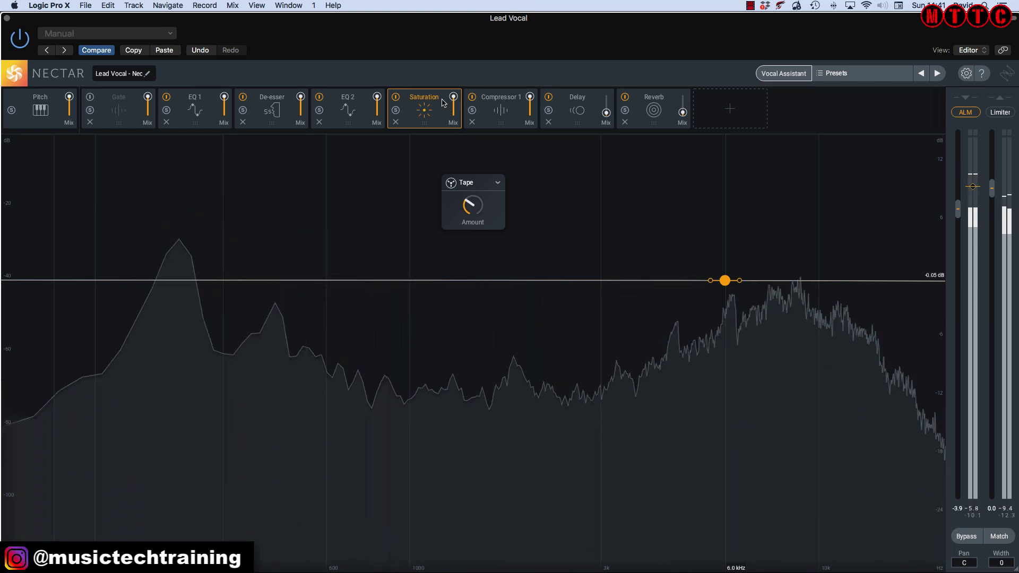
left_click(396, 98)
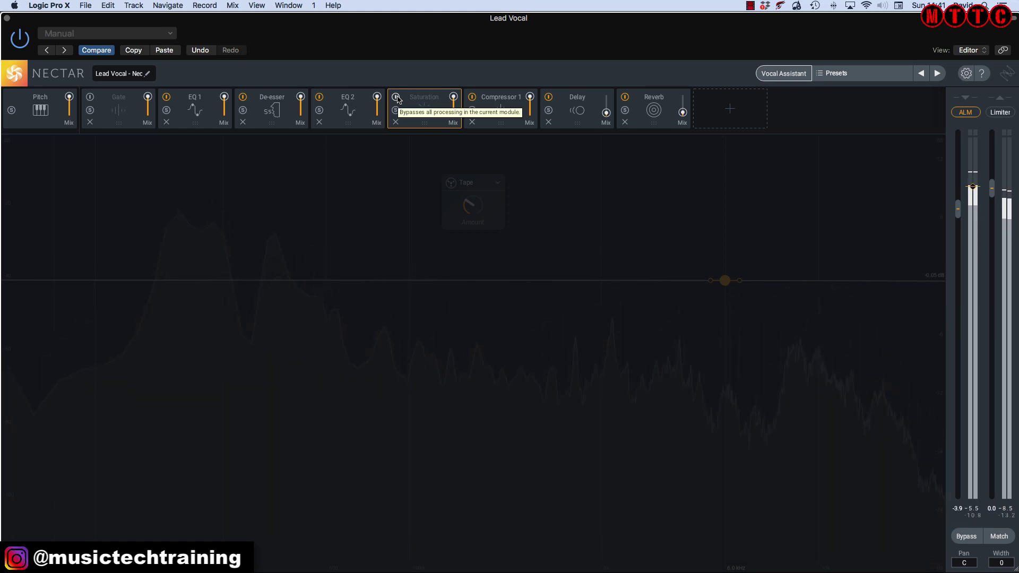
left_click(396, 98)
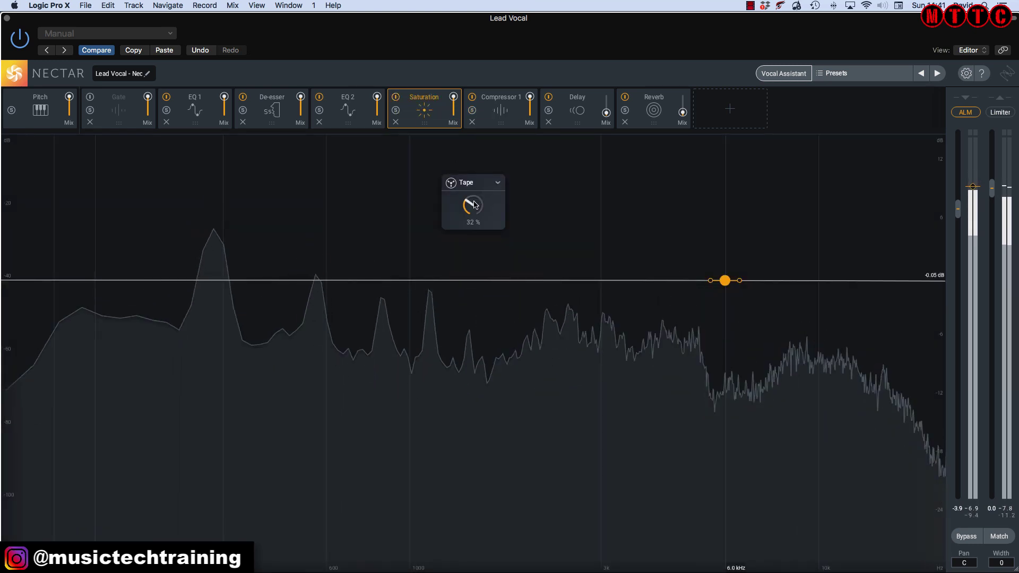
left_click_drag(473, 204, 473, 208)
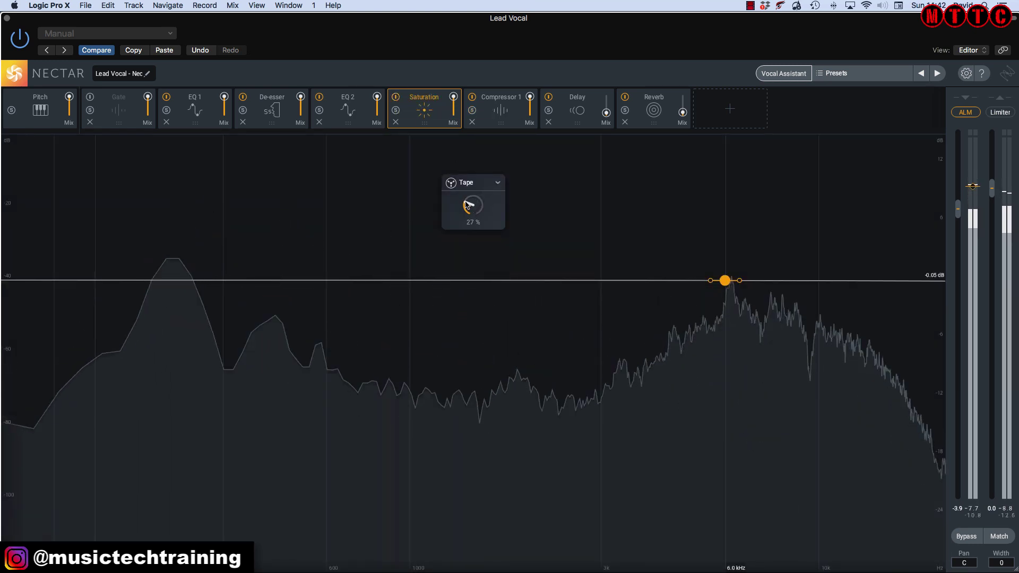
Compare the playing vocal with the Saturation module bypassed and active, leaving the module on
left_click(395, 98)
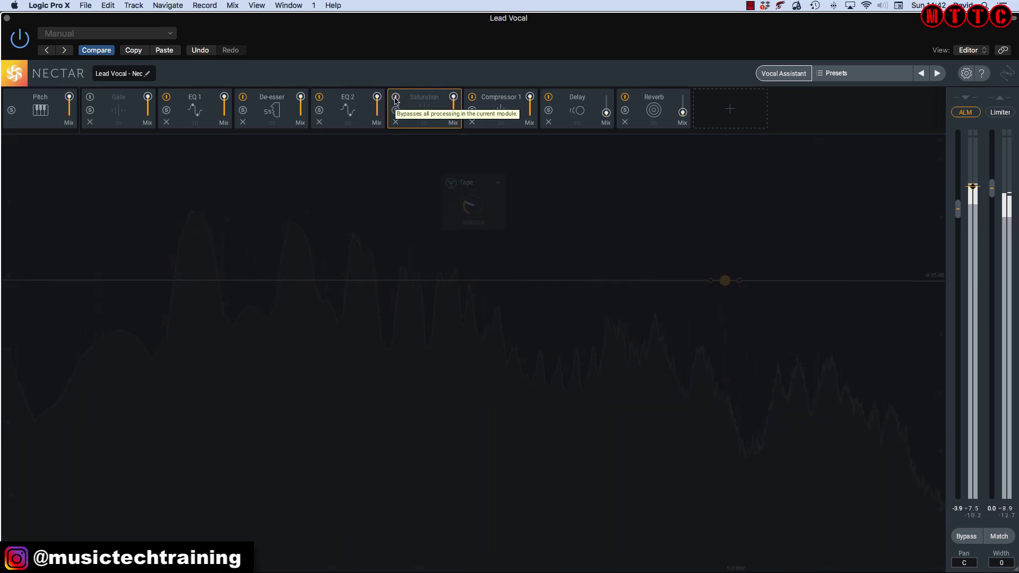
left_click(395, 99)
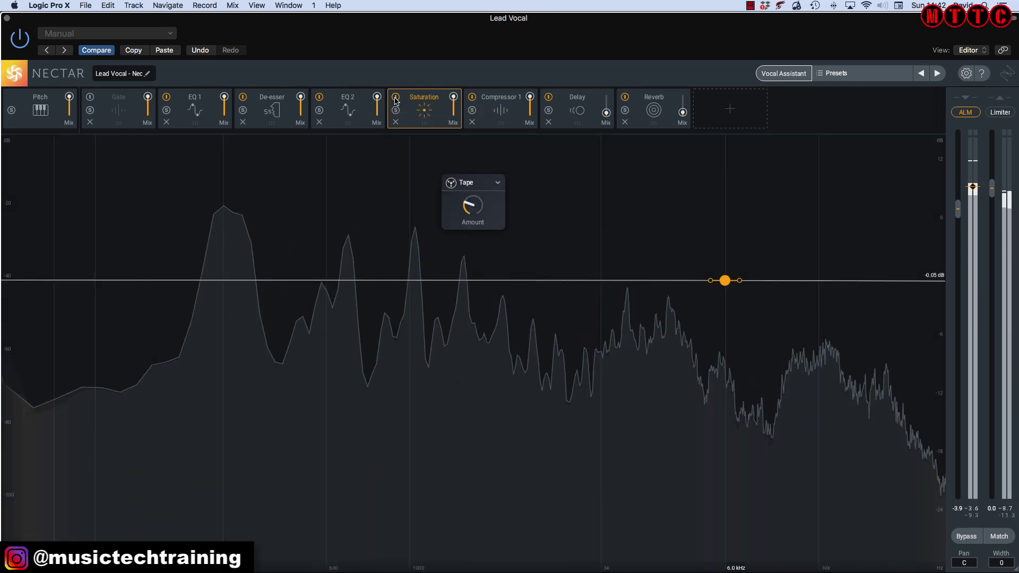
left_click(395, 99)
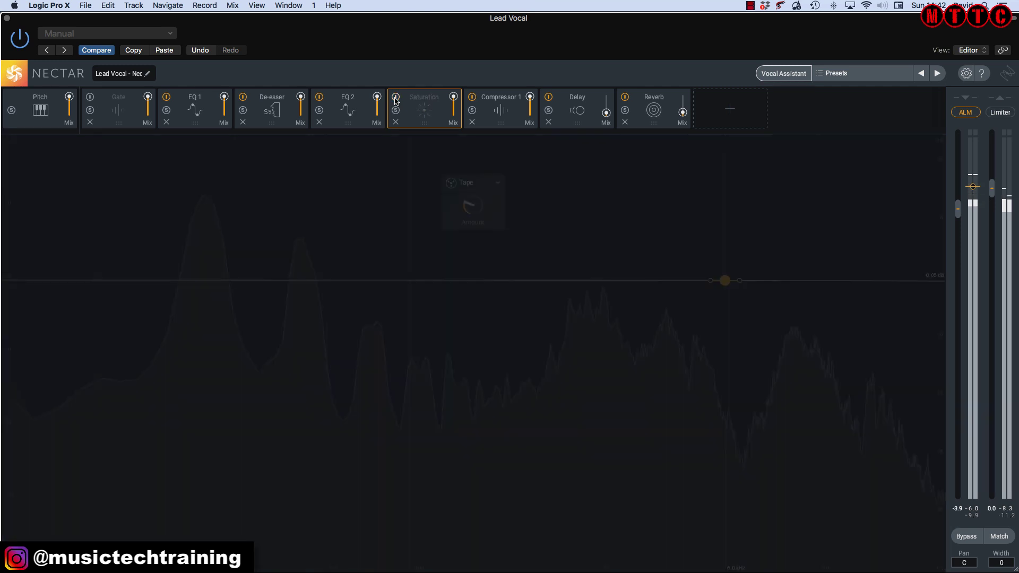
left_click(396, 99)
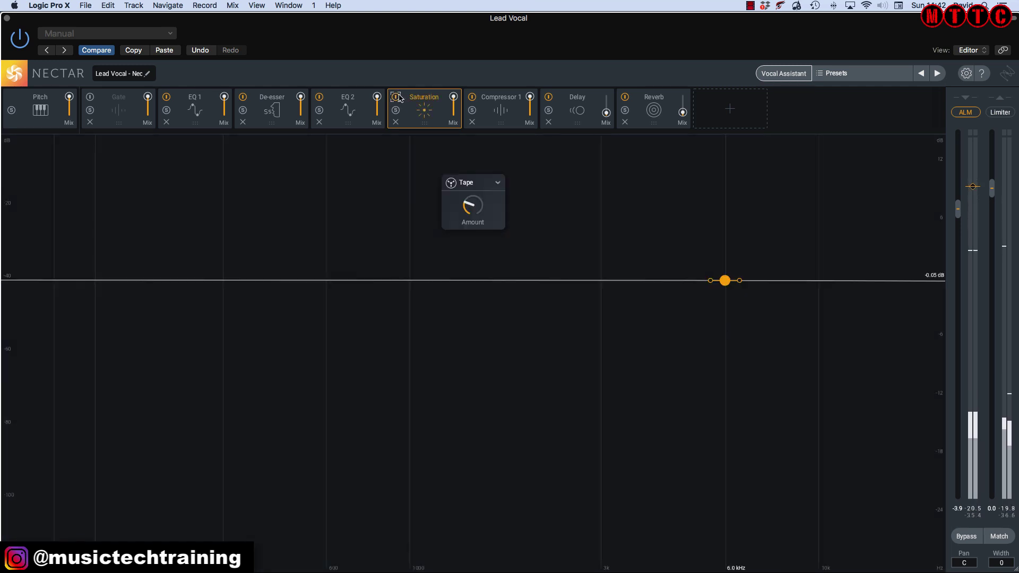
Set EQ 2's analog high shelf to 2.1 dB at 11589 Hz and compare the vocal with Nectar bypassed and active
left_click(350, 110)
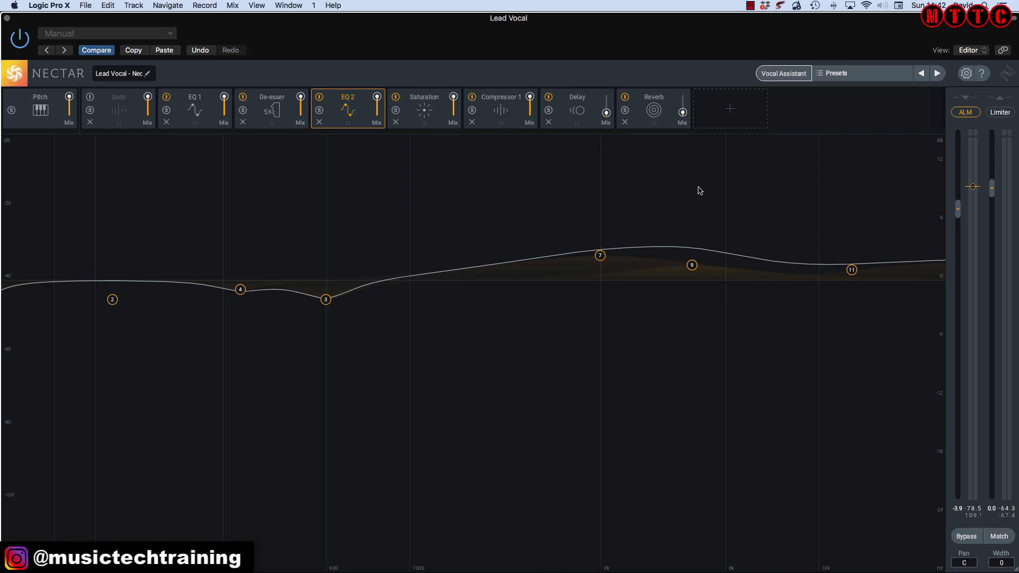
left_click_drag(852, 271, 845, 261)
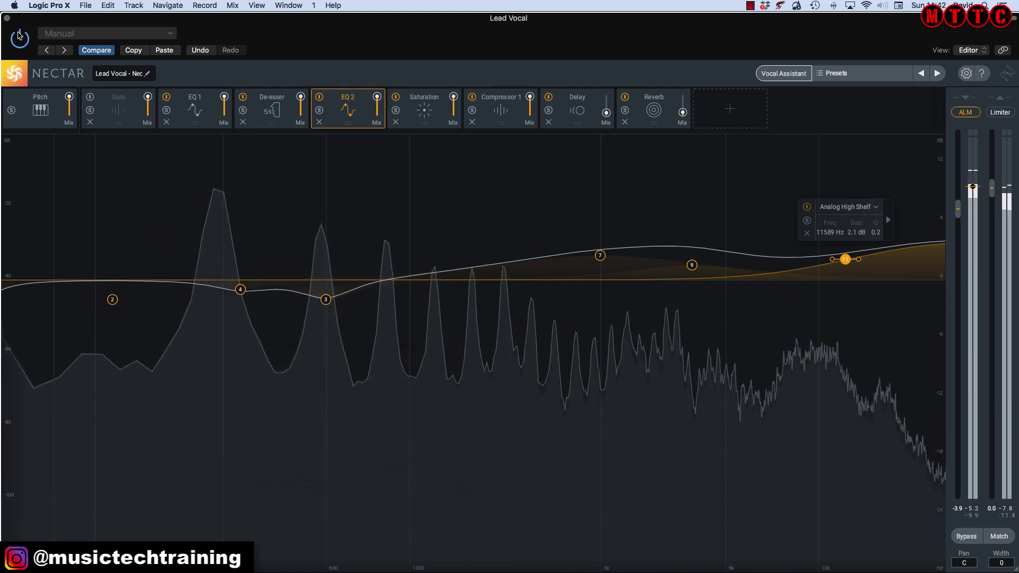
left_click(19, 37)
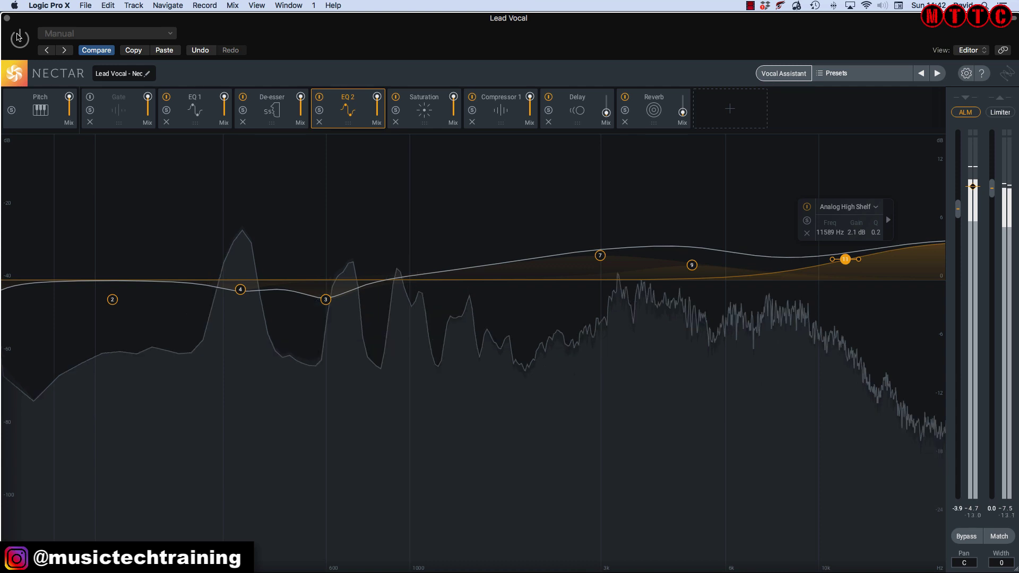
left_click(19, 37)
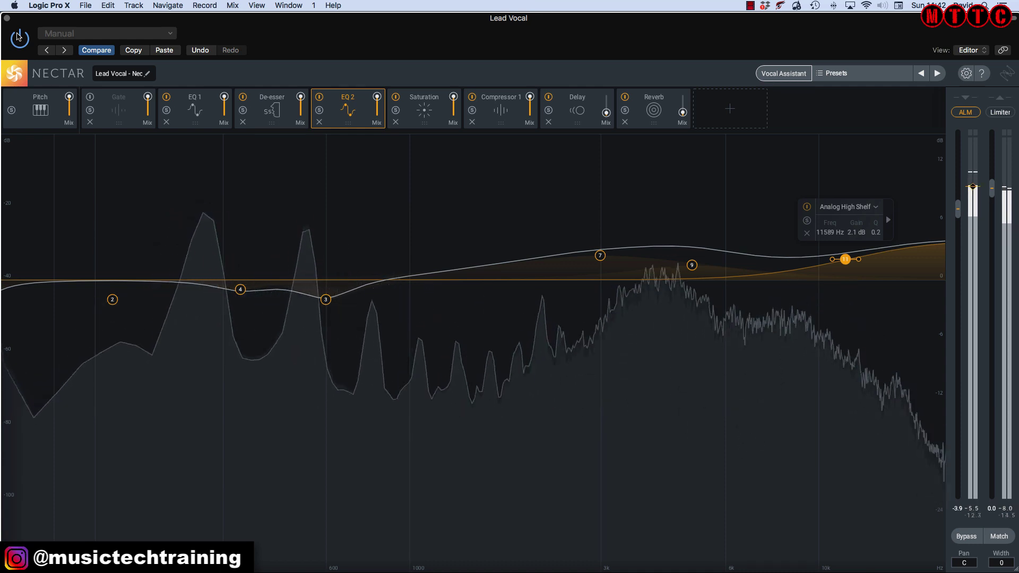
Close Nectar, stop playback and add Vocal Rider (s) after it on the Lead Vocal track, keeping its window clear of the Lead Vocal.1 region
left_click(7, 18)
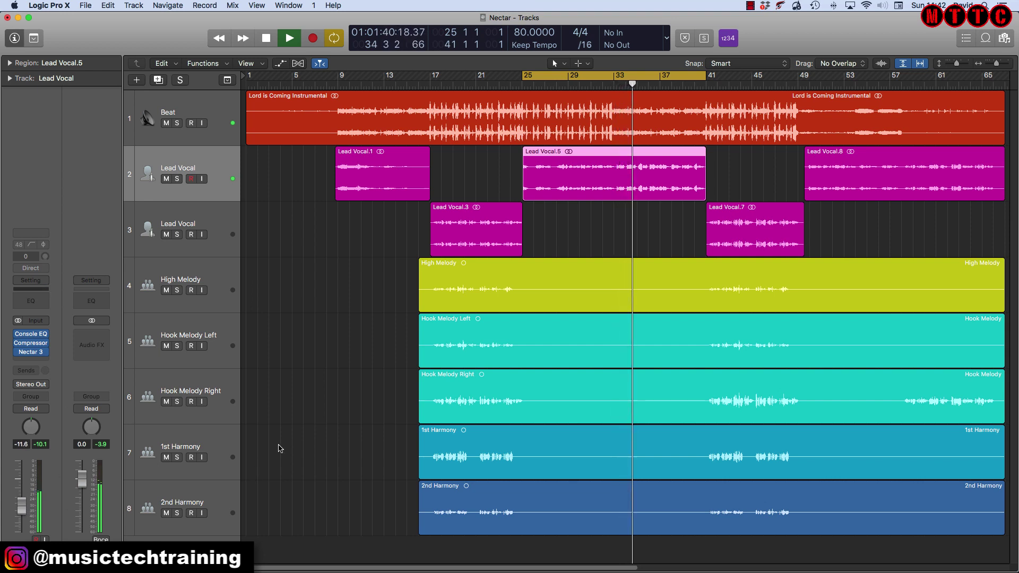
left_click(310, 411)
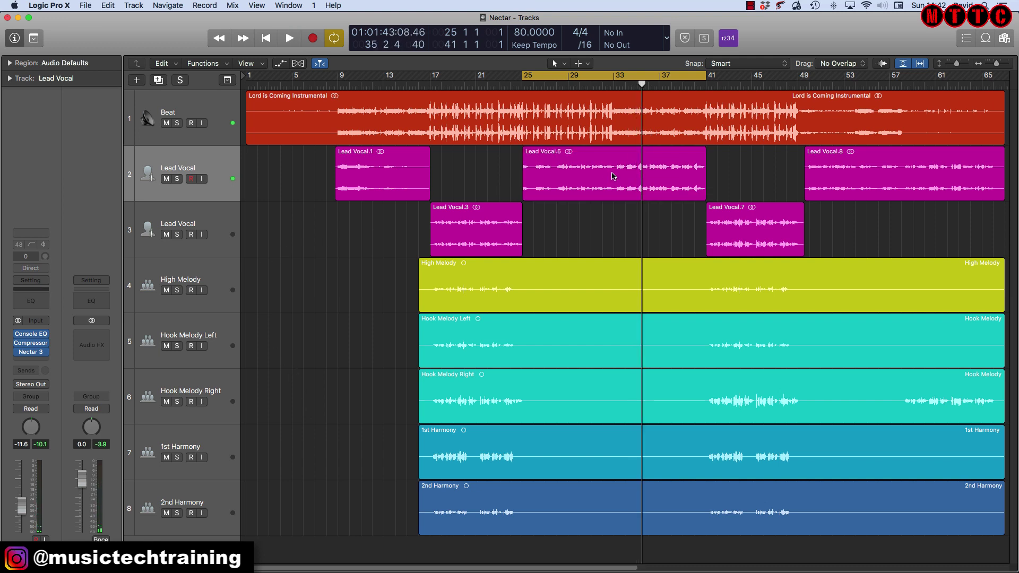
left_click_drag(299, 16, 379, 5)
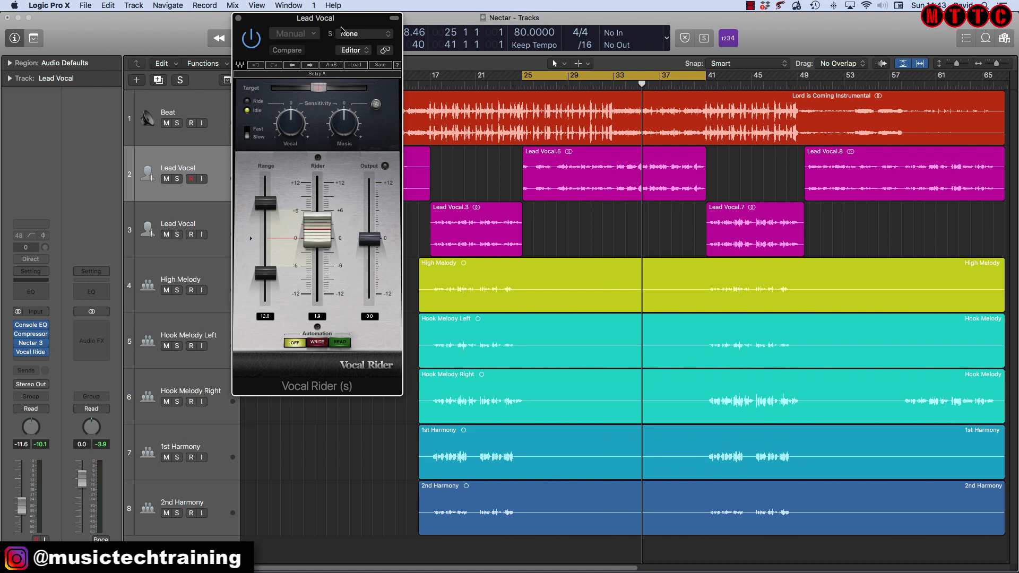
left_click_drag(349, 21, 465, 22)
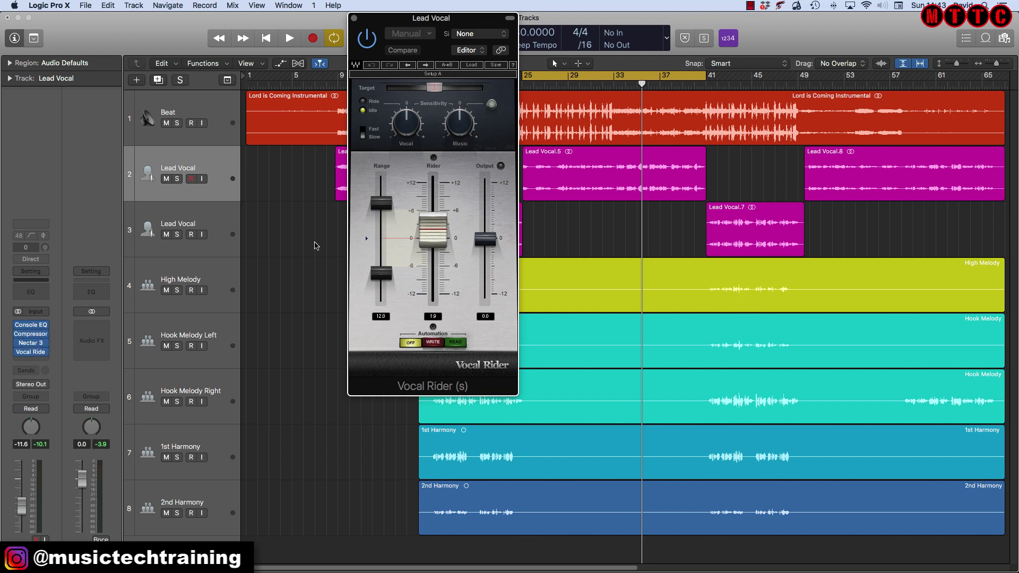
left_click_drag(430, 16, 630, 16)
Set the cycle range to bars 8–18 around the Lead Vocal.1 region and audition it with Vocal Rider bypassed
left_click_drag(325, 81, 433, 81)
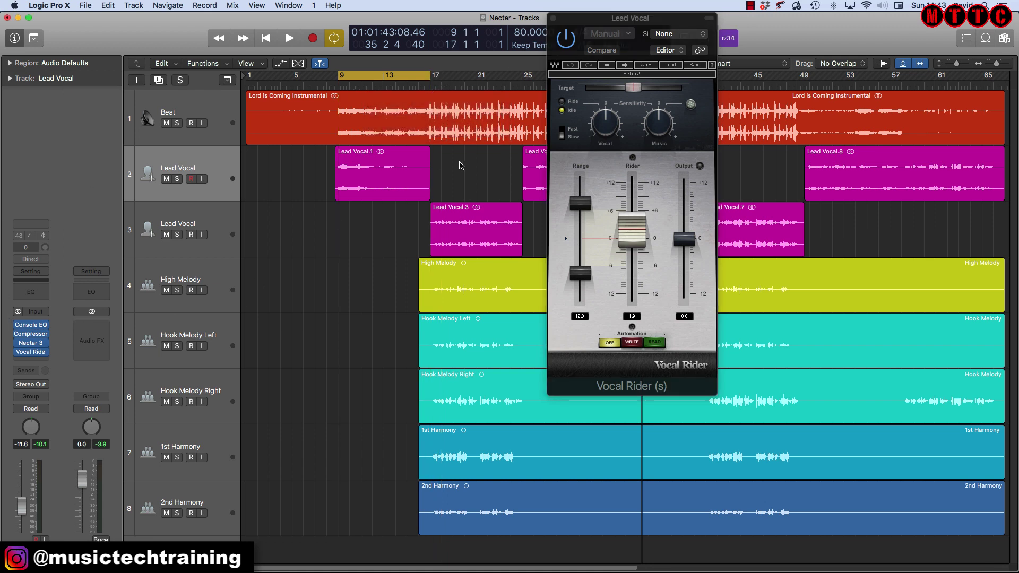
left_click(563, 45)
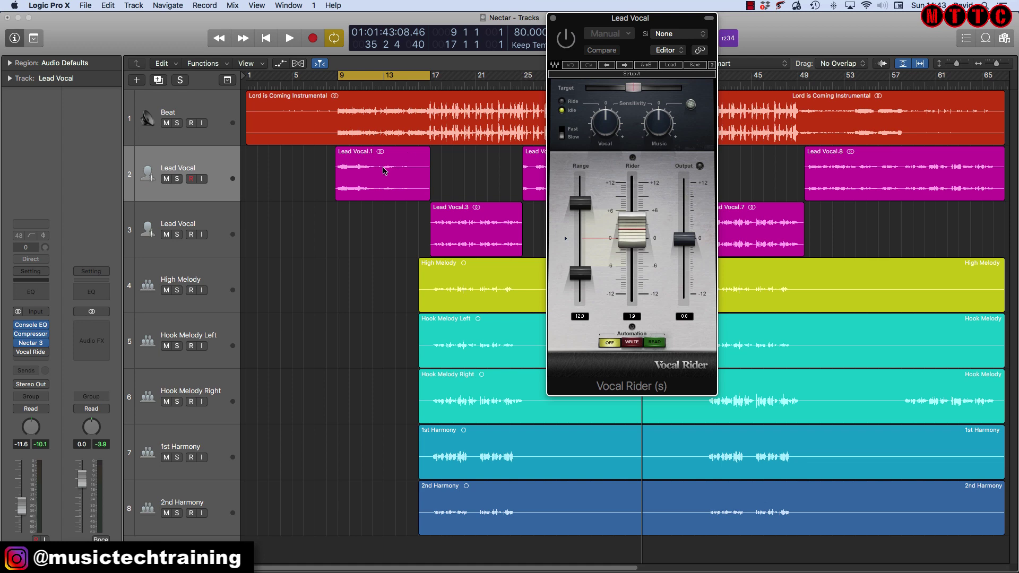
left_click_drag(339, 76, 328, 77)
key("space")
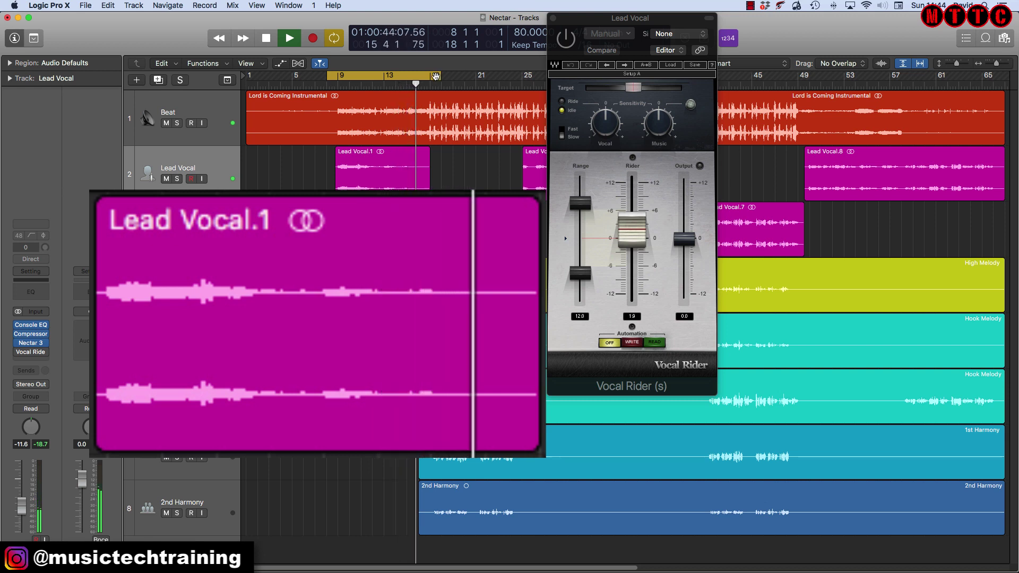
key("space")
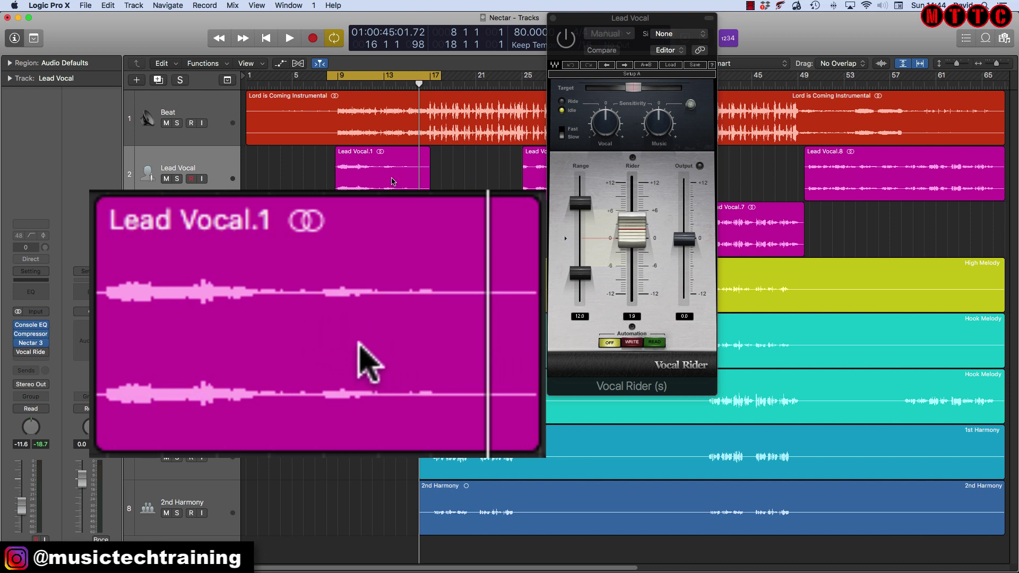
Select the Lead Vocal.1 region, look at the volume automation lanes of the tracks and hide them again
left_click(404, 182)
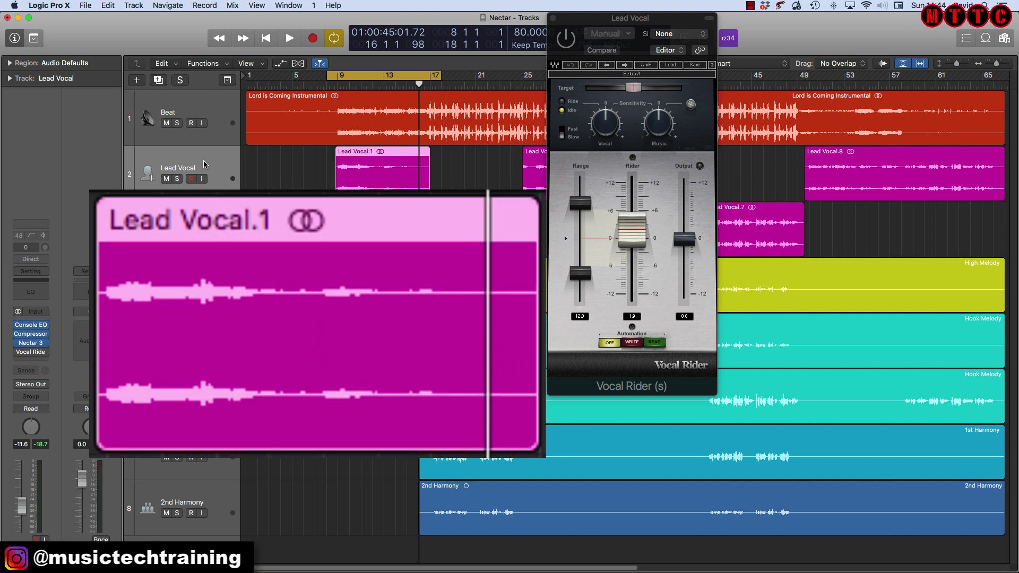
key("a")
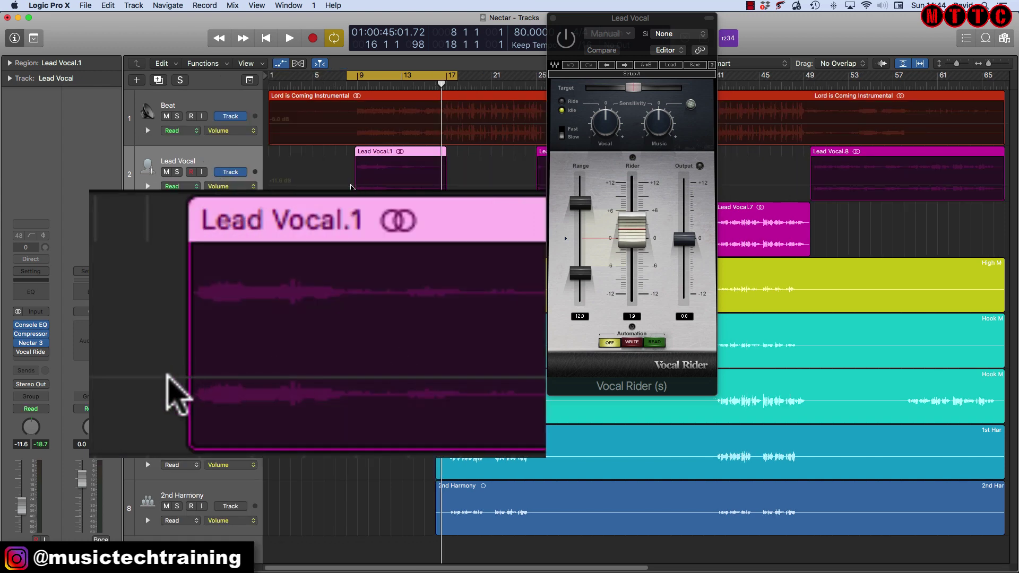
key("a")
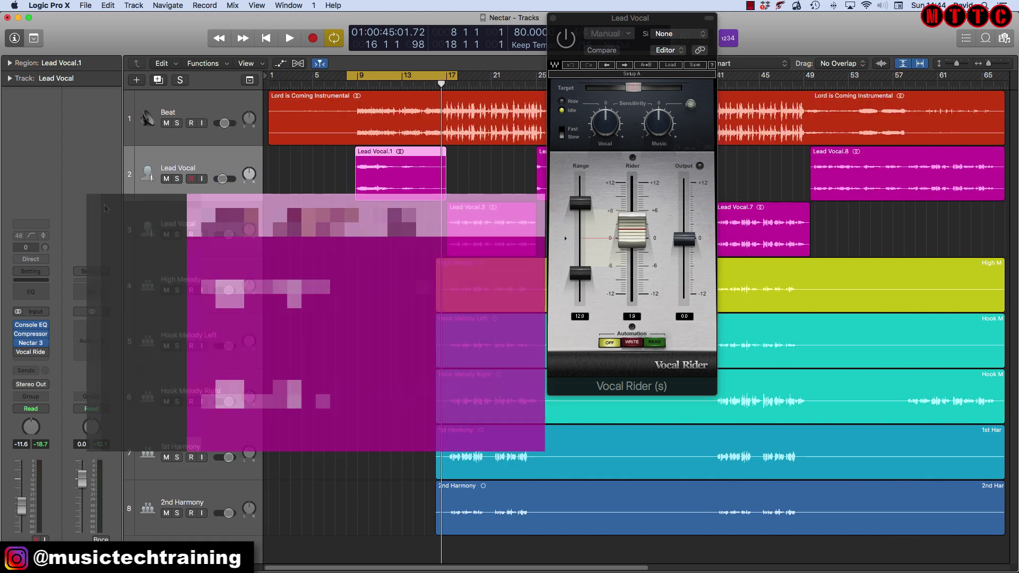
Raise Vocal Rider's target level and vocal sensitivity, and narrow its range to 7.5
mouse_move(32, 352)
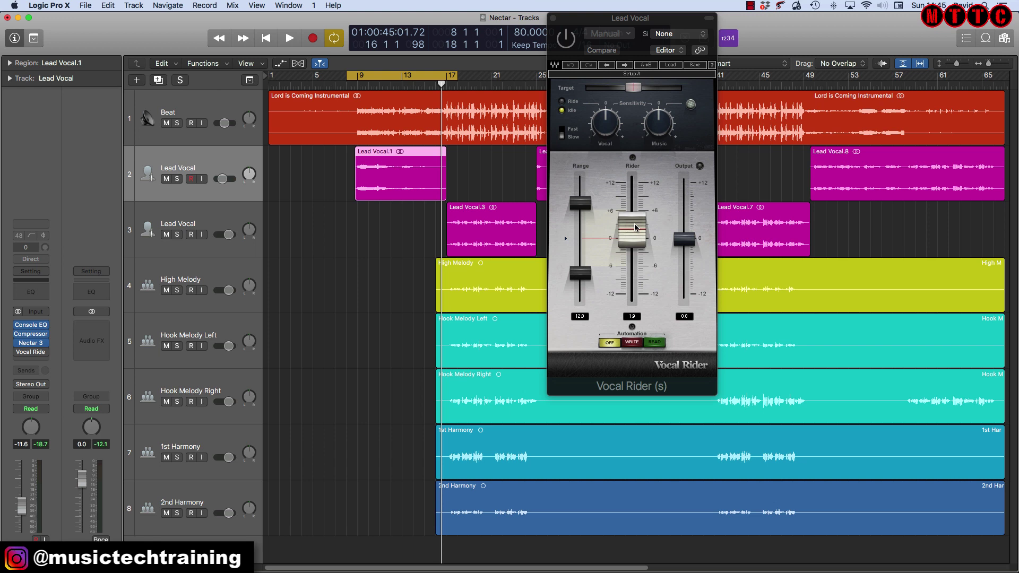
left_click_drag(636, 20, 605, 18)
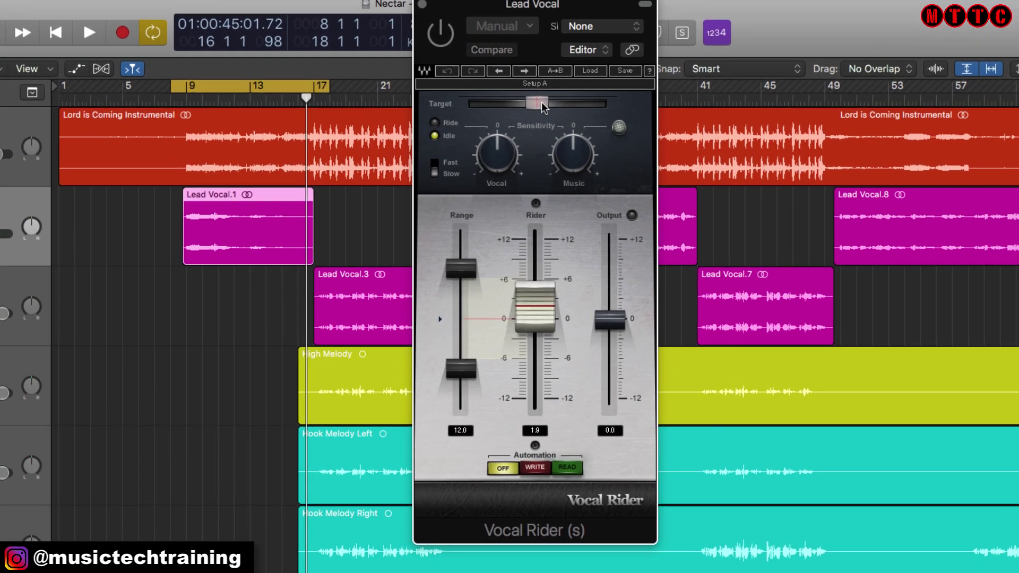
mouse_move(605, 88)
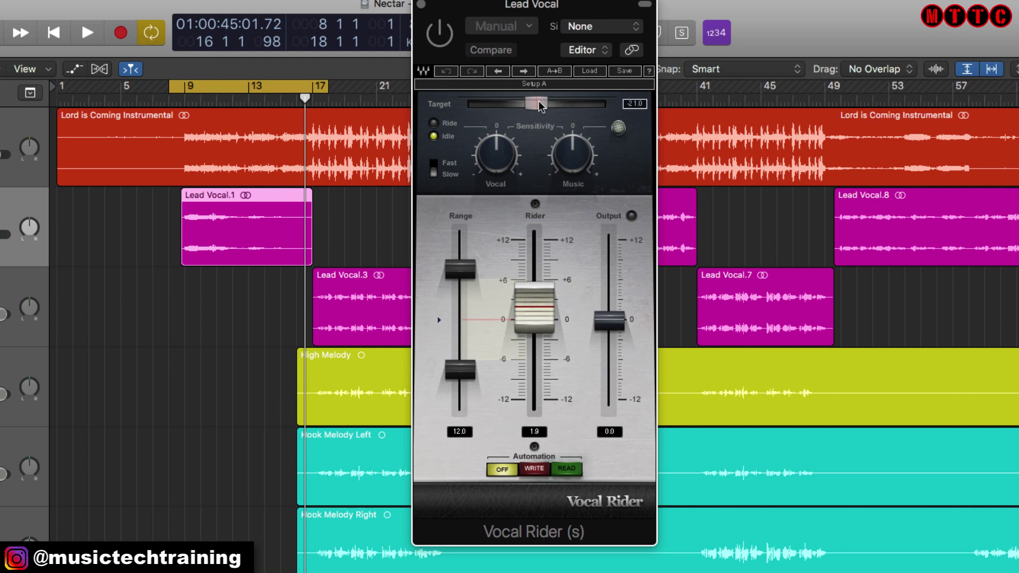
left_click_drag(539, 101, 559, 103)
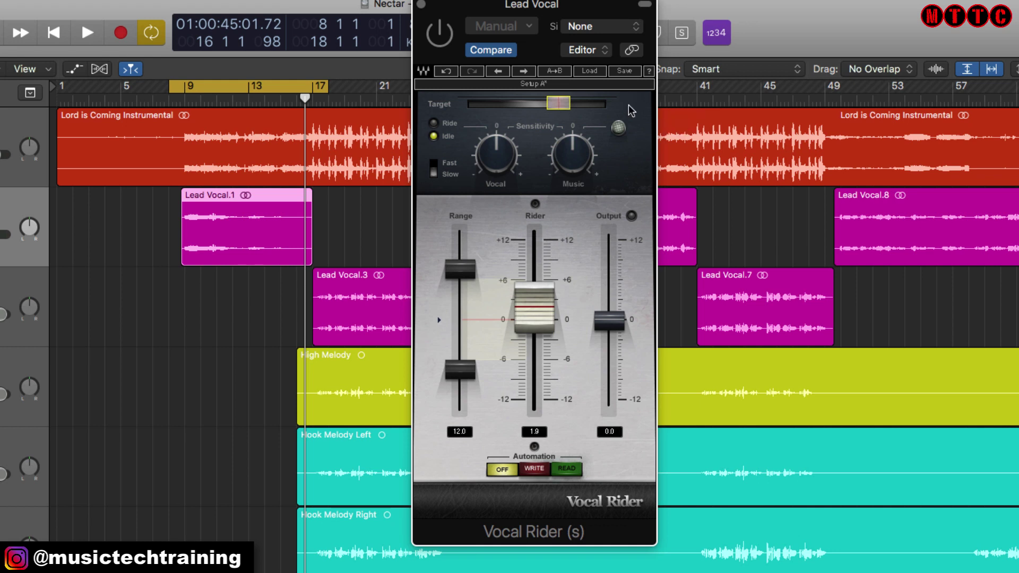
left_click_drag(491, 157, 492, 139)
left_click_drag(460, 269, 459, 279)
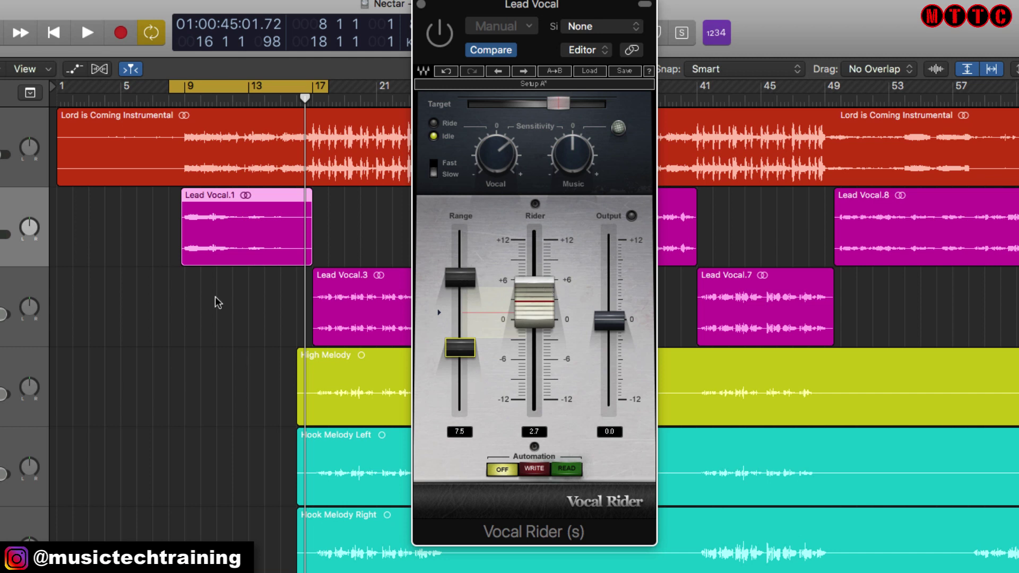
Turn Vocal Rider on and audition the cycled Lead Vocal.1 region with it riding the level
key("space")
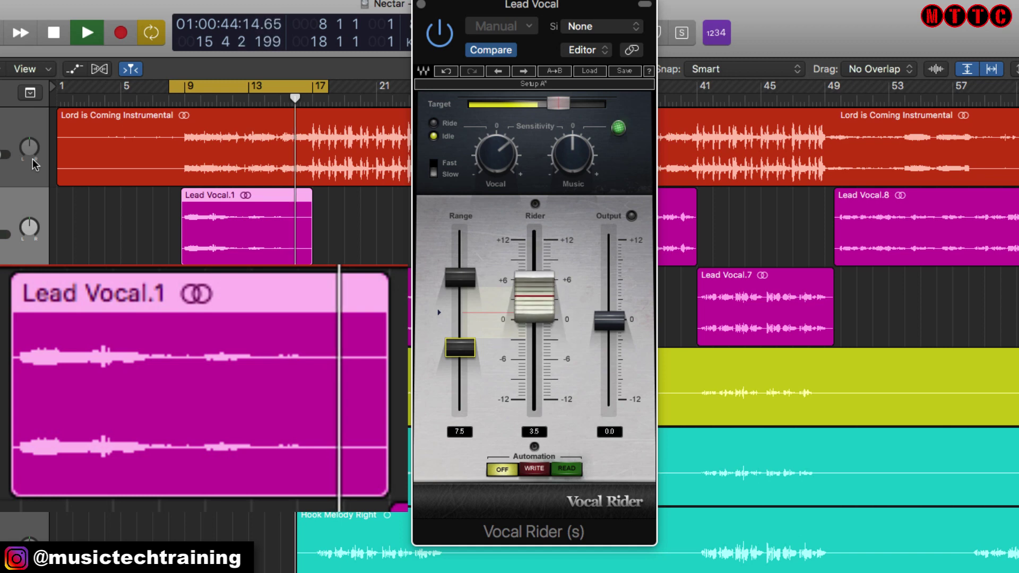
key("space")
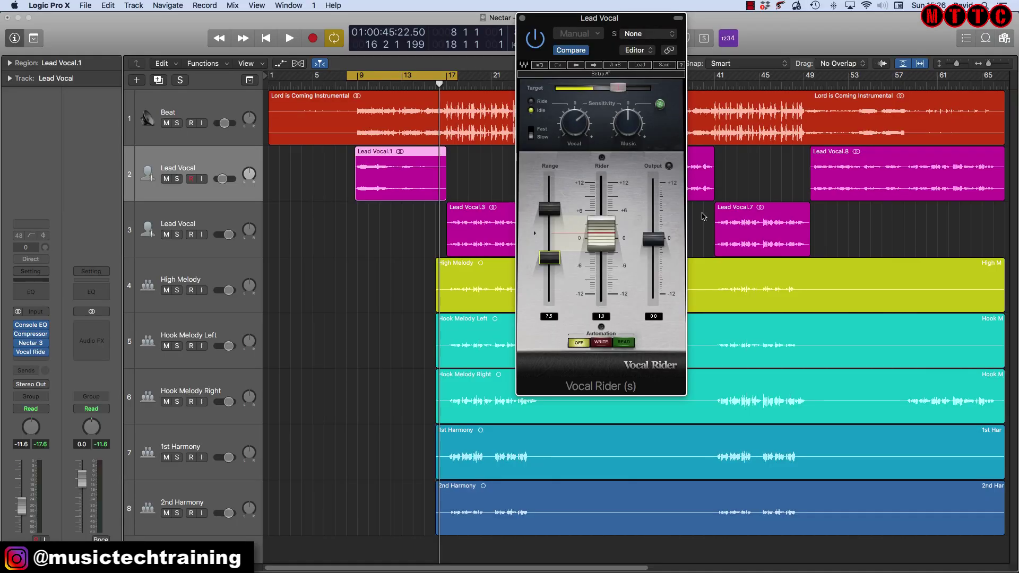